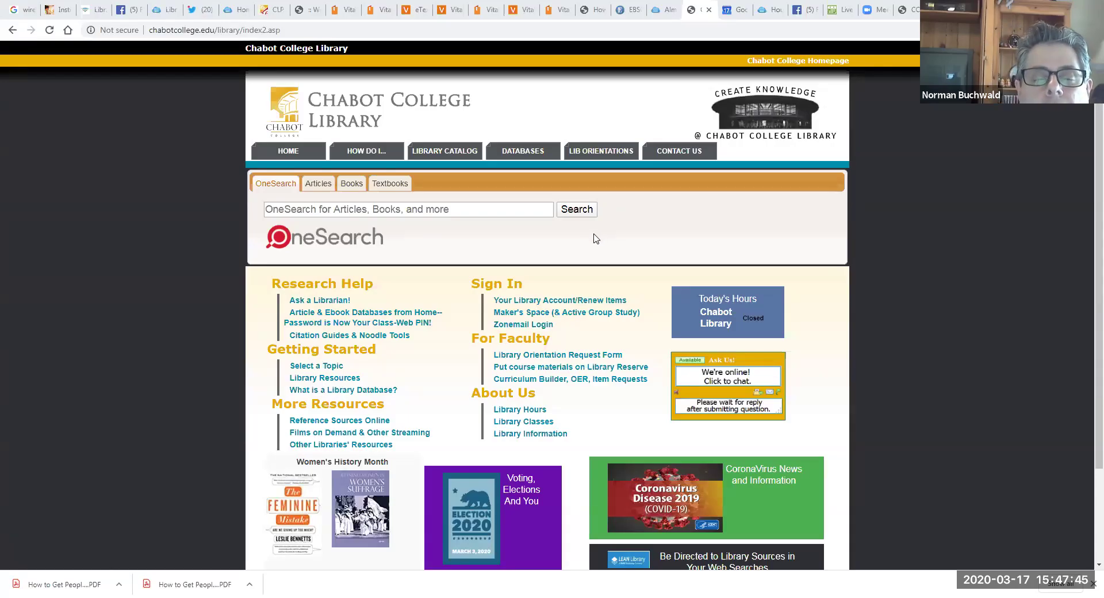
Step: Open the library's DATABASES page and browse the All Subjects database listings by category
click(523, 150)
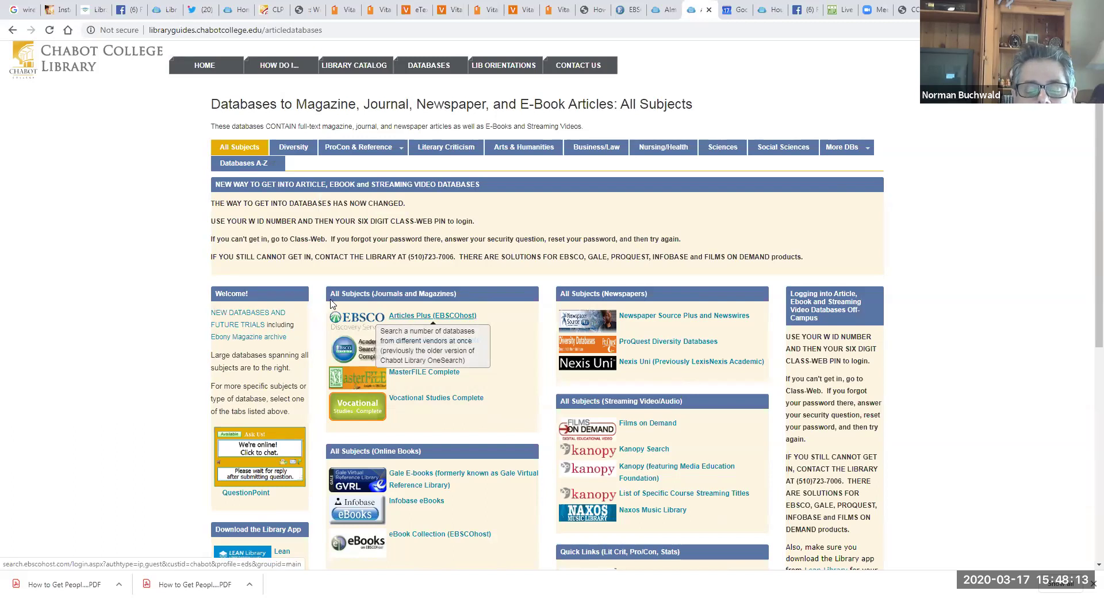
scroll(1087, 251, down, 1)
scroll(1087, 252, down, 2)
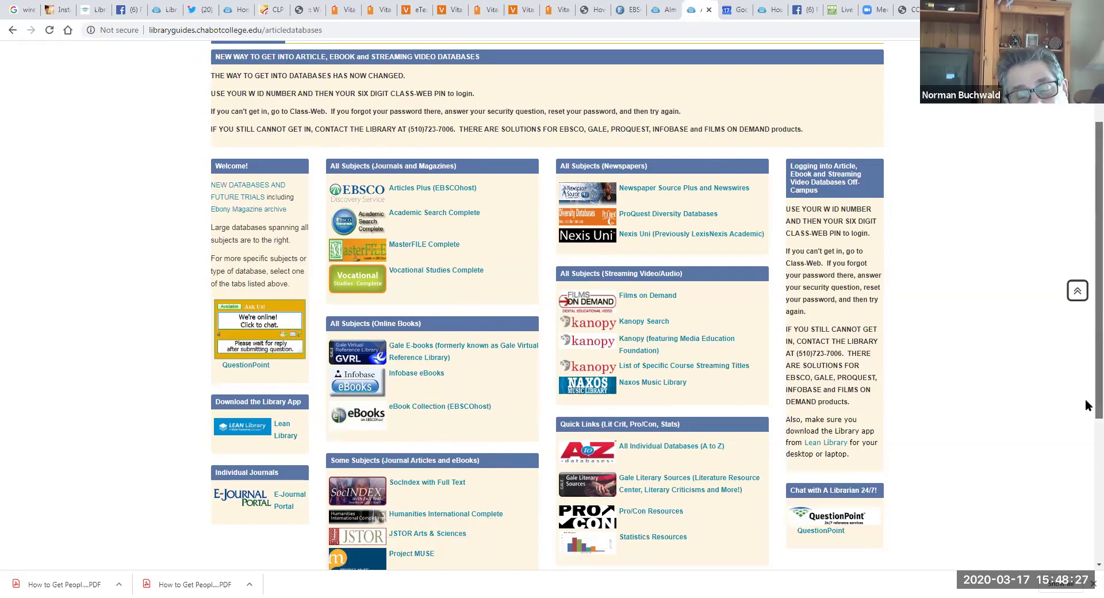
scroll(1087, 403, down, 1)
scroll(1087, 463, down, 1)
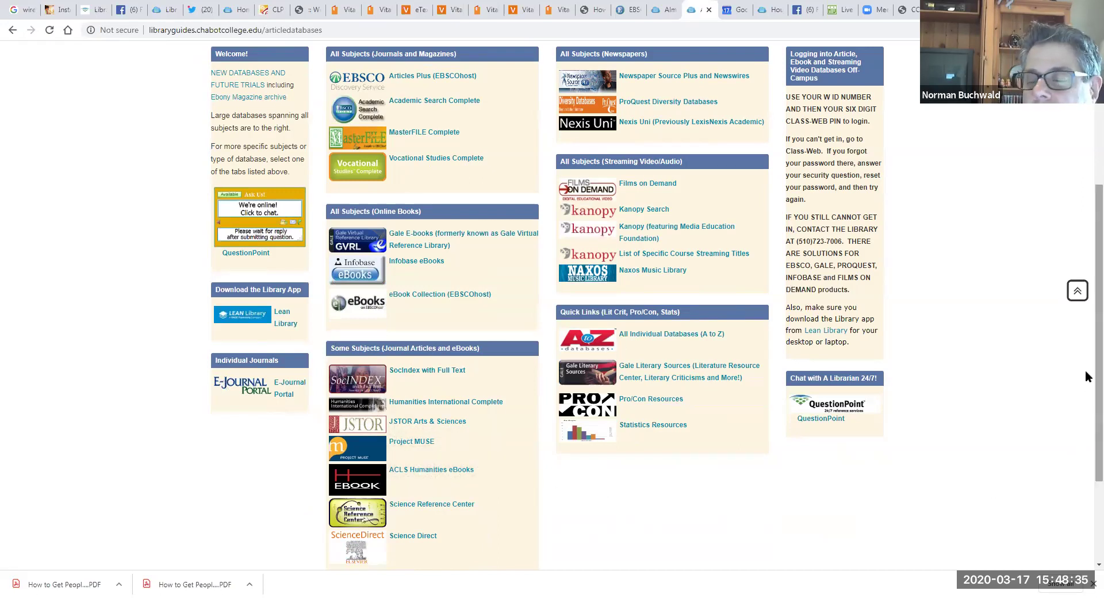
scroll(636, 302, up, 3)
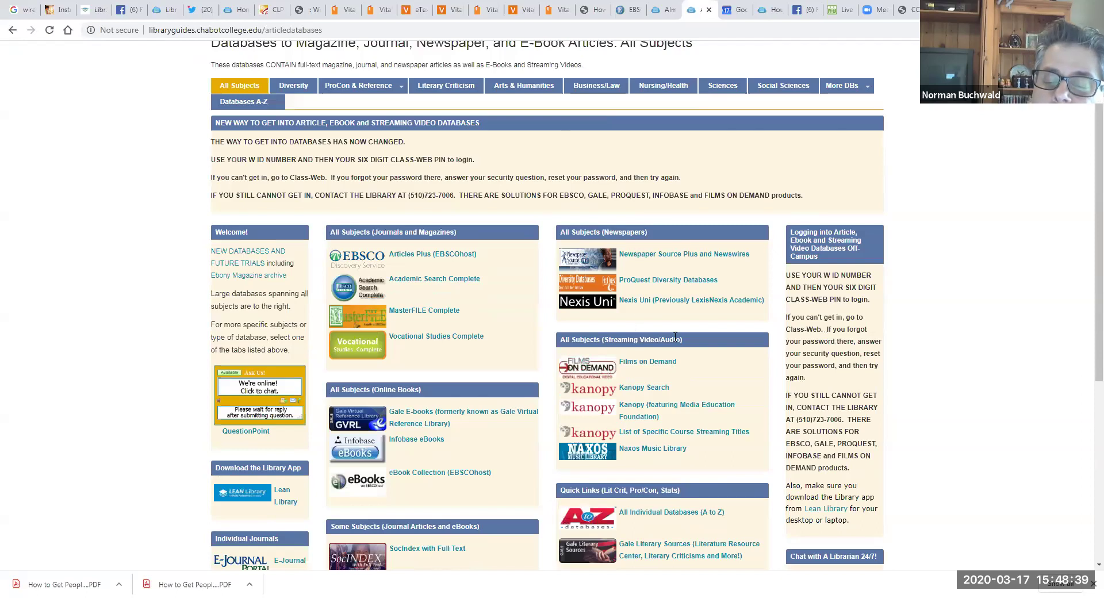
mouse_move(662, 368)
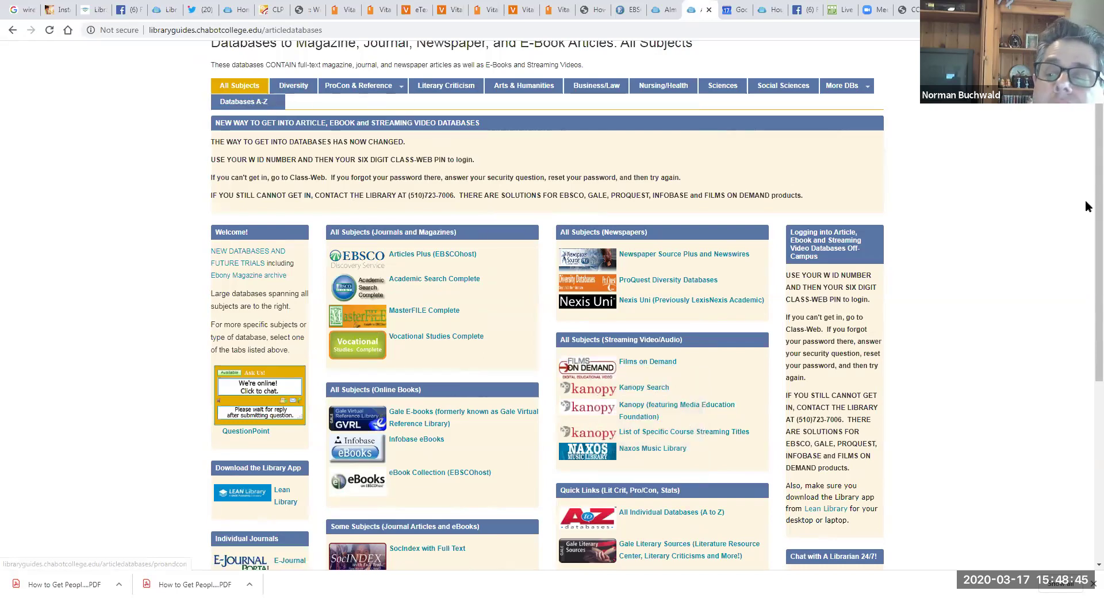
scroll(1085, 184, up, 2)
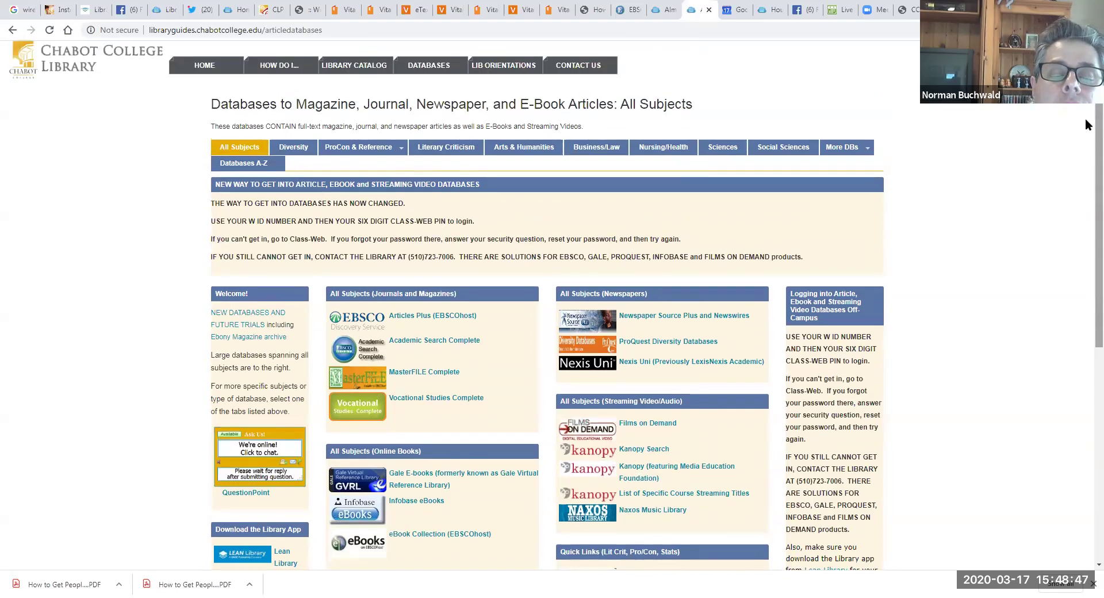
click(294, 149)
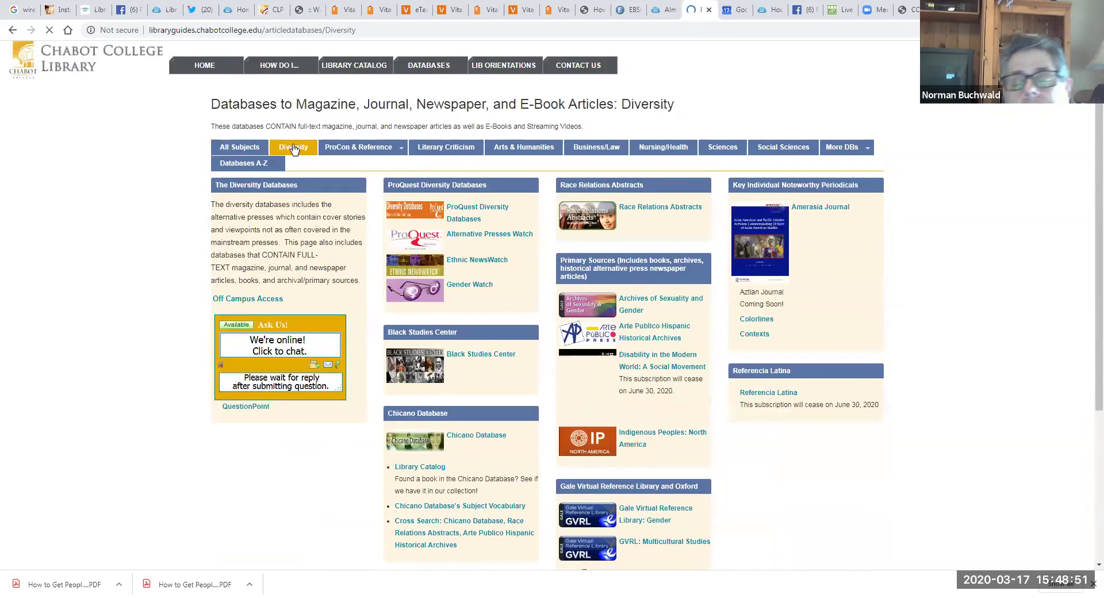
mouse_move(355, 154)
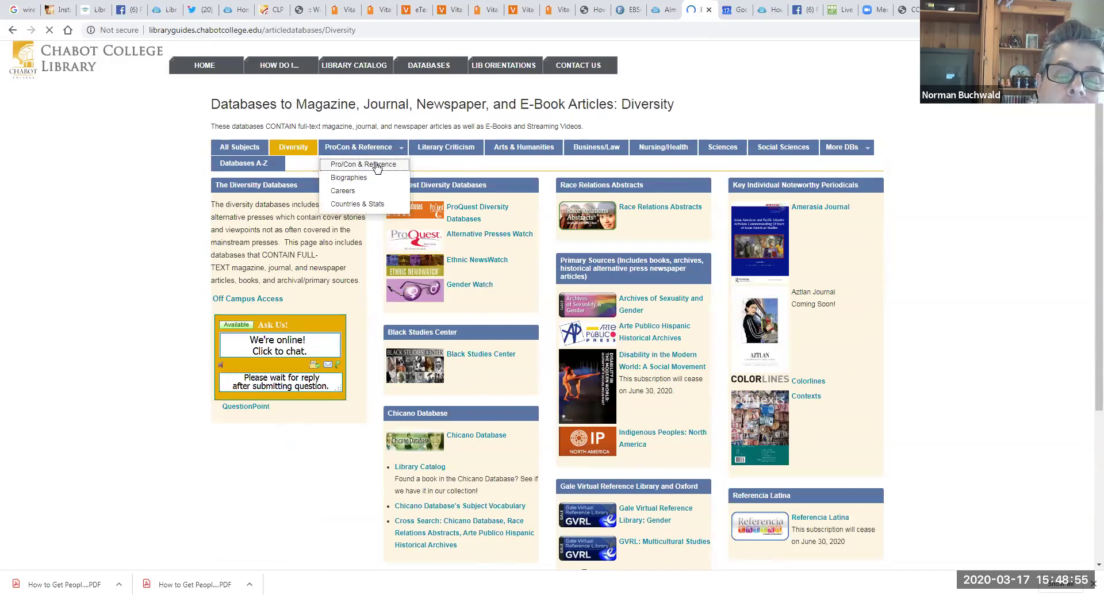
click(377, 166)
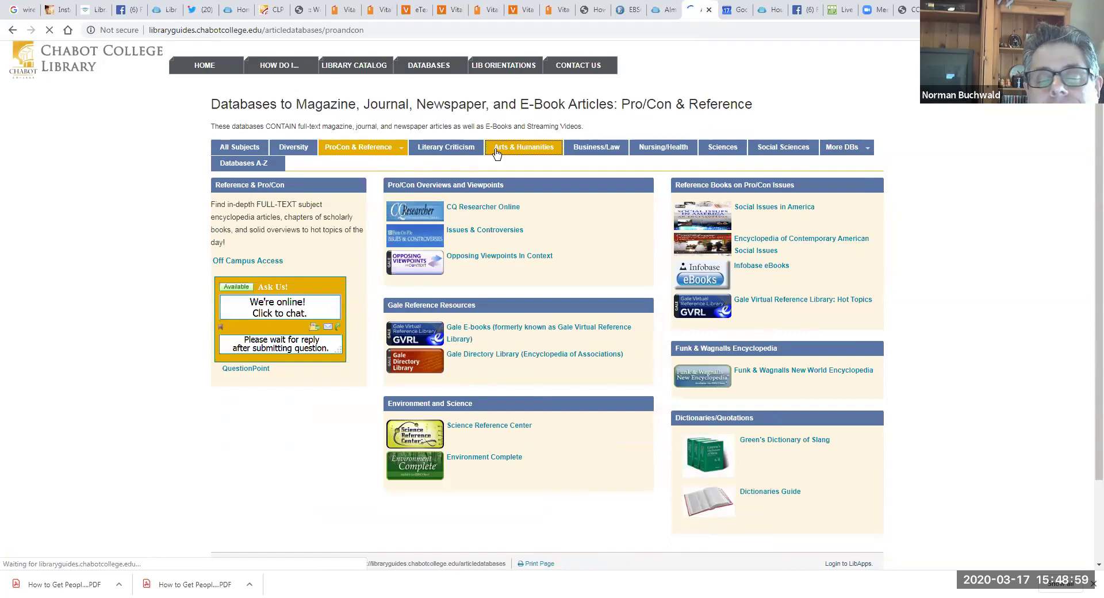
click(496, 152)
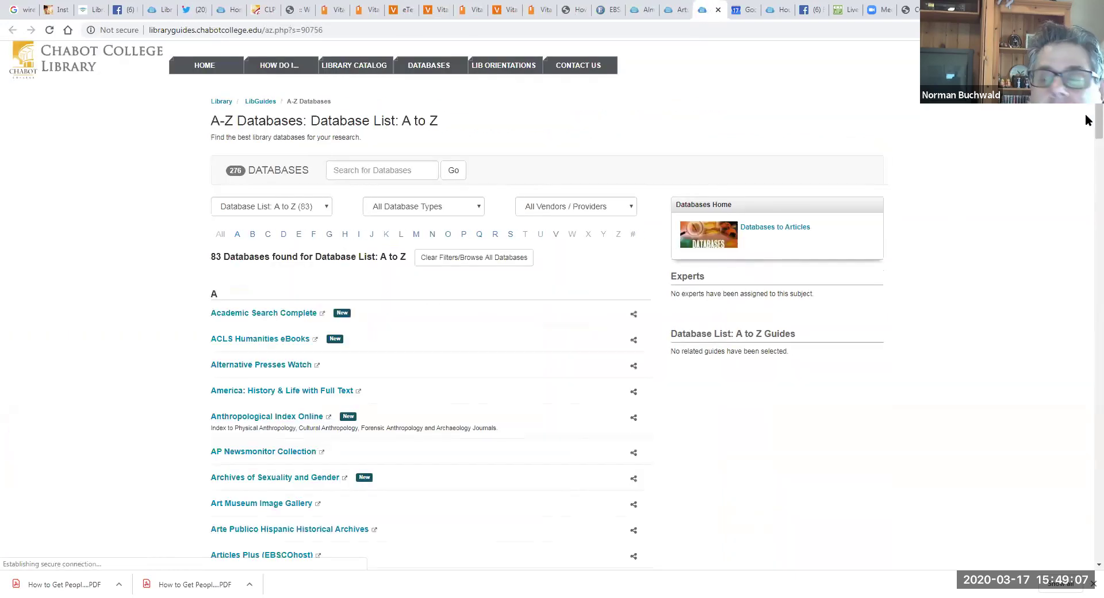
scroll(1087, 110, down, 15)
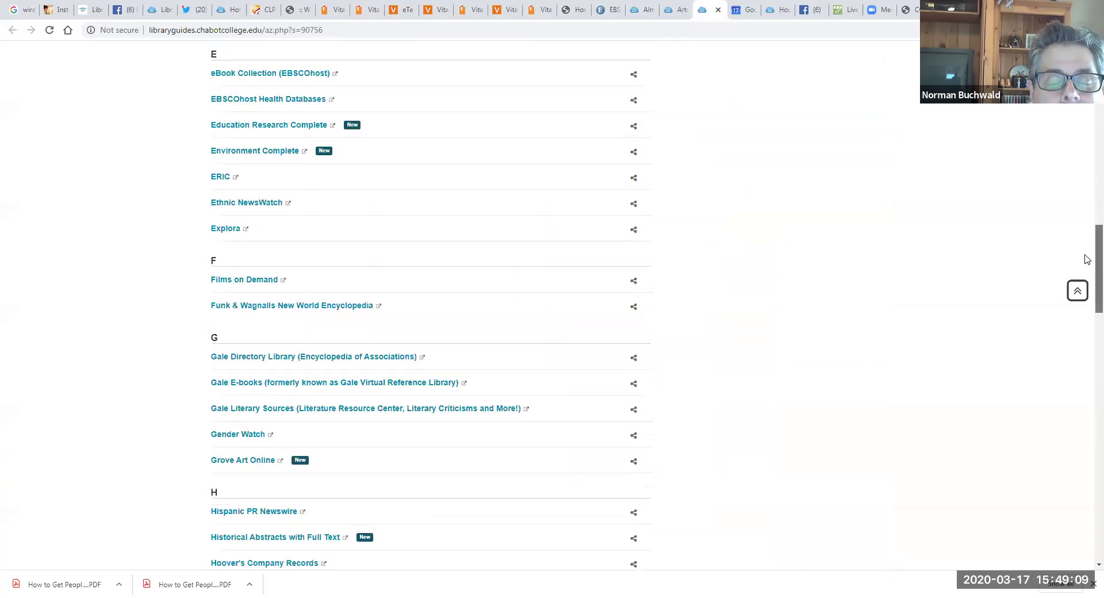
scroll(1087, 106, up, 7)
scroll(1087, 106, up, 8)
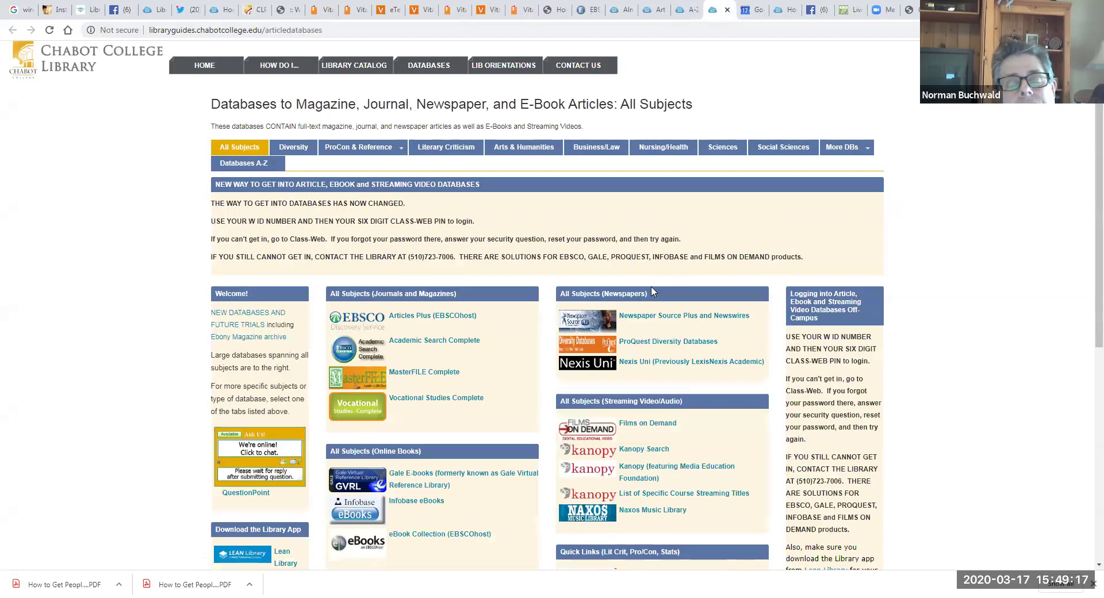
Step: Open the Articles Plus (EBSCOhost) database from the All Subjects Journals and Magazines list
click(440, 320)
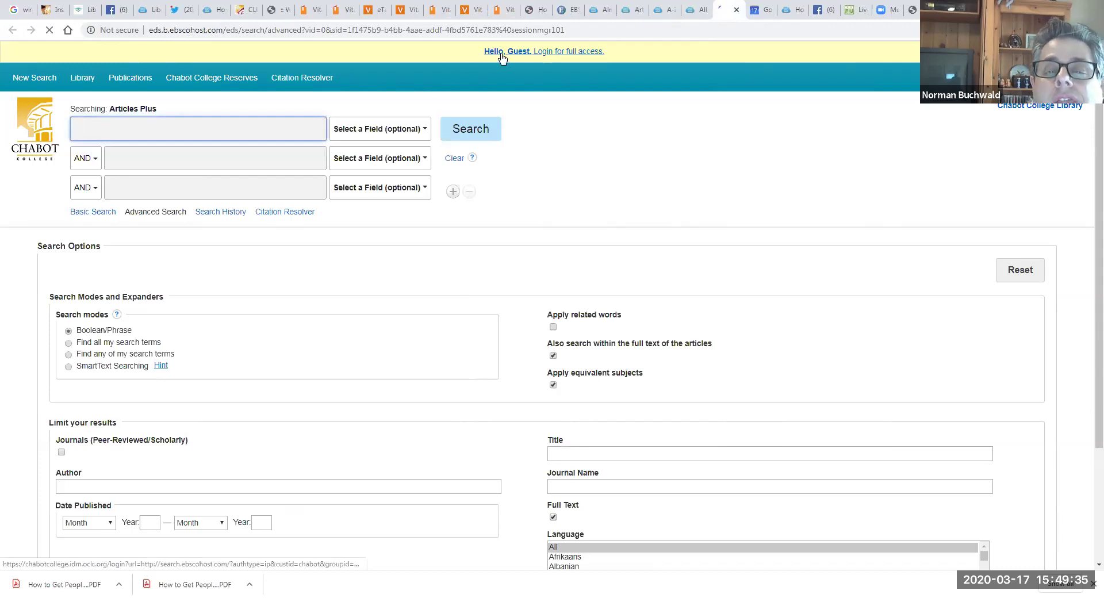
Step: Log in for full access through CLPCCD single sign-on using the saved username and password
click(537, 52)
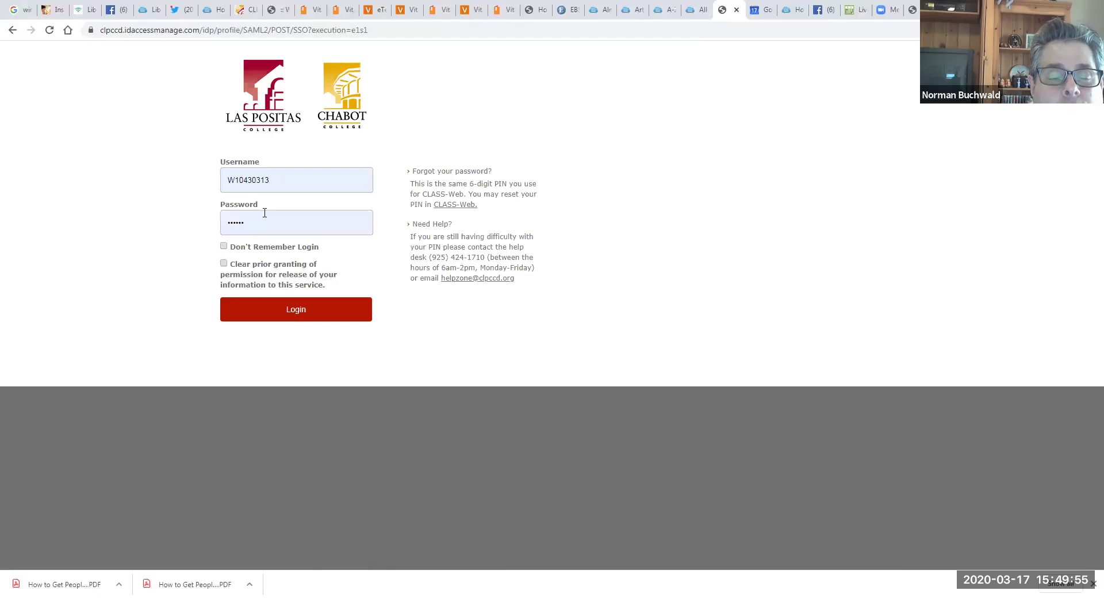
click(276, 182)
click(315, 163)
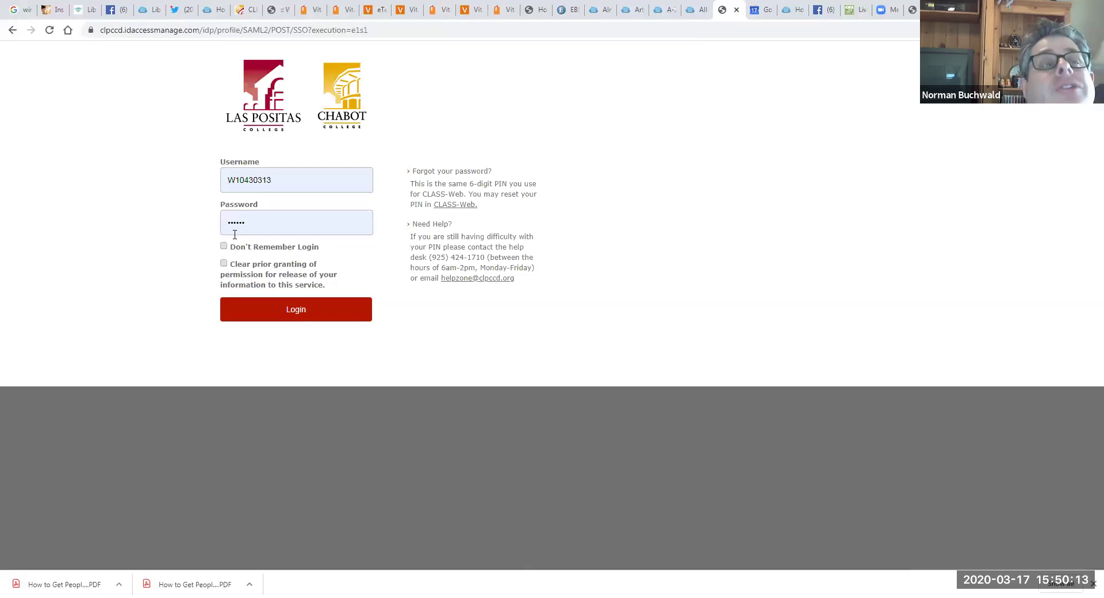
click(298, 308)
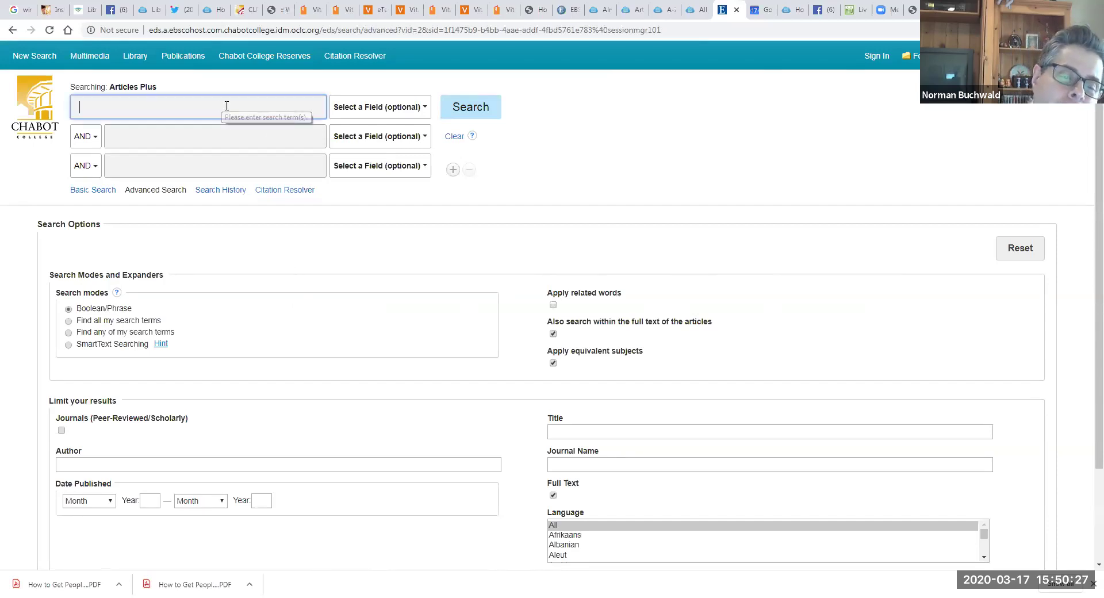
Step: Search Articles Plus for 'climate change' and look over the 2,972,873 results
text(cl)
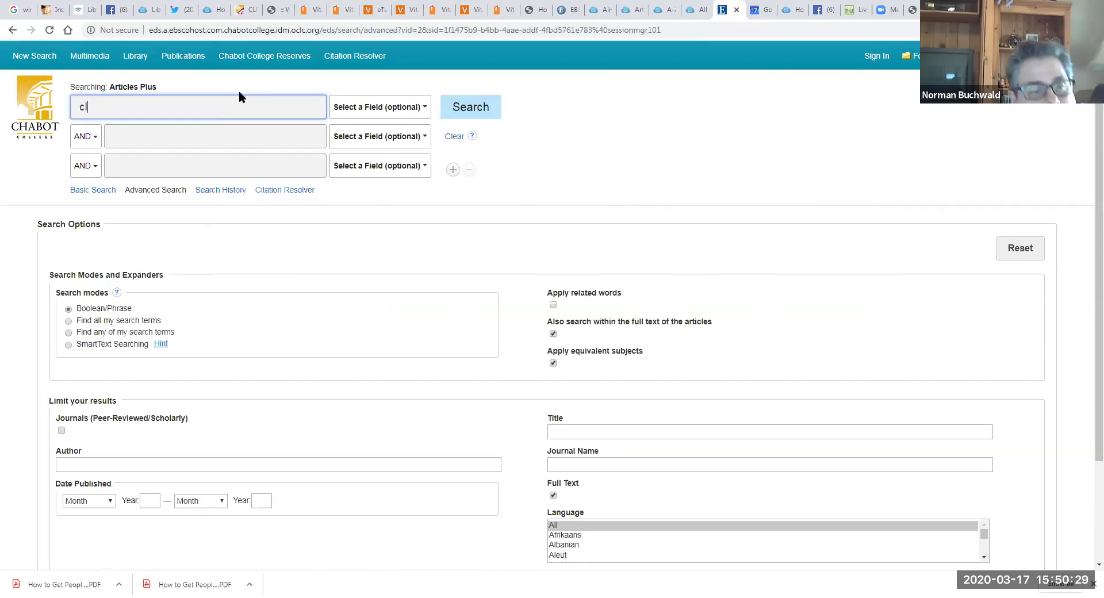
text(imate change)
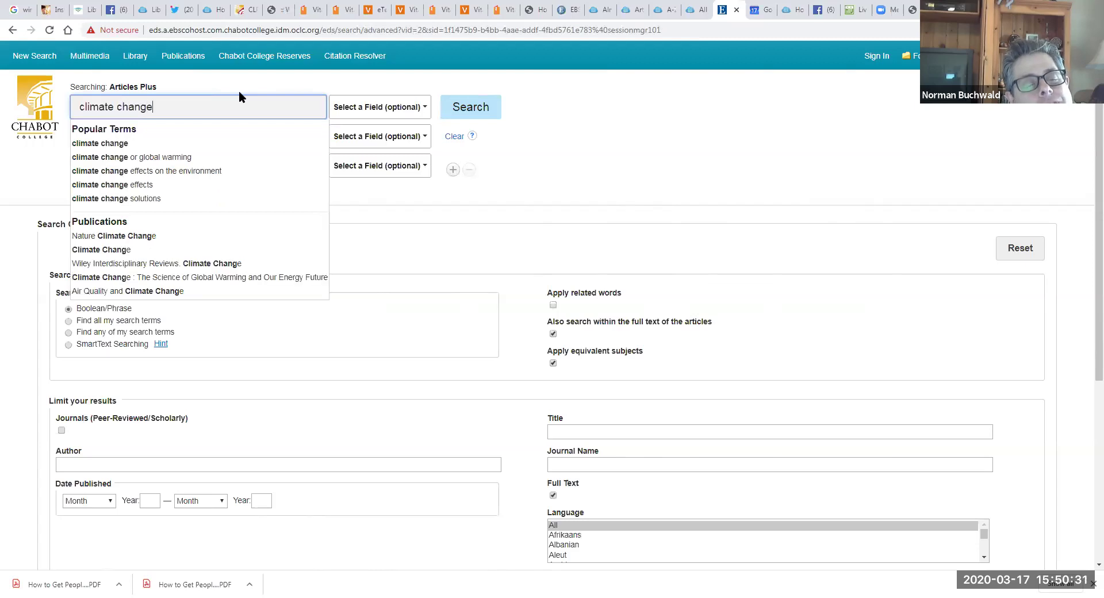
key(Return)
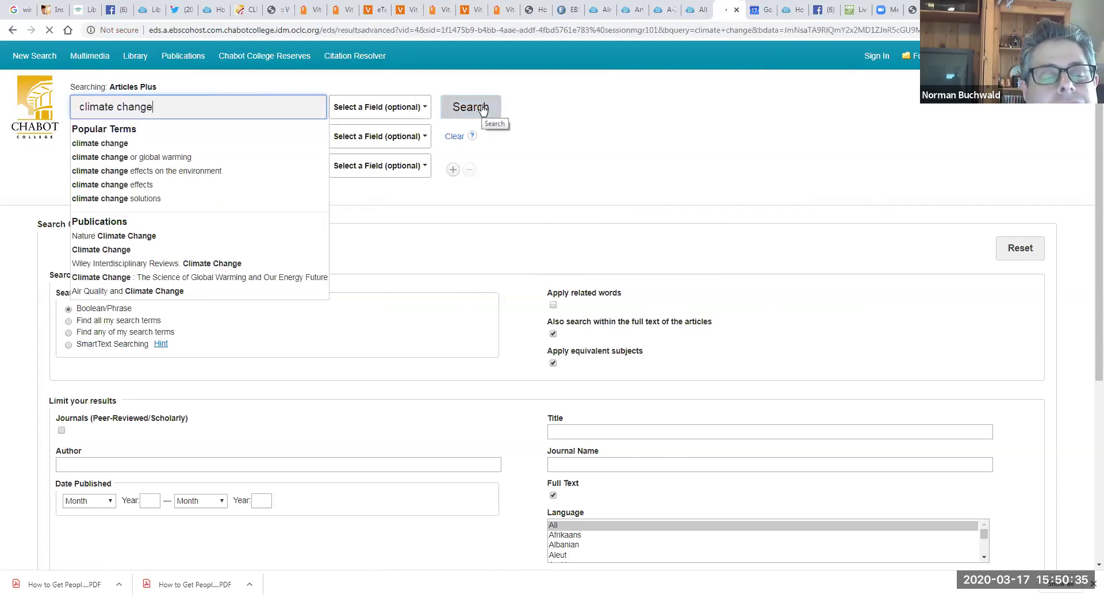
click(130, 107)
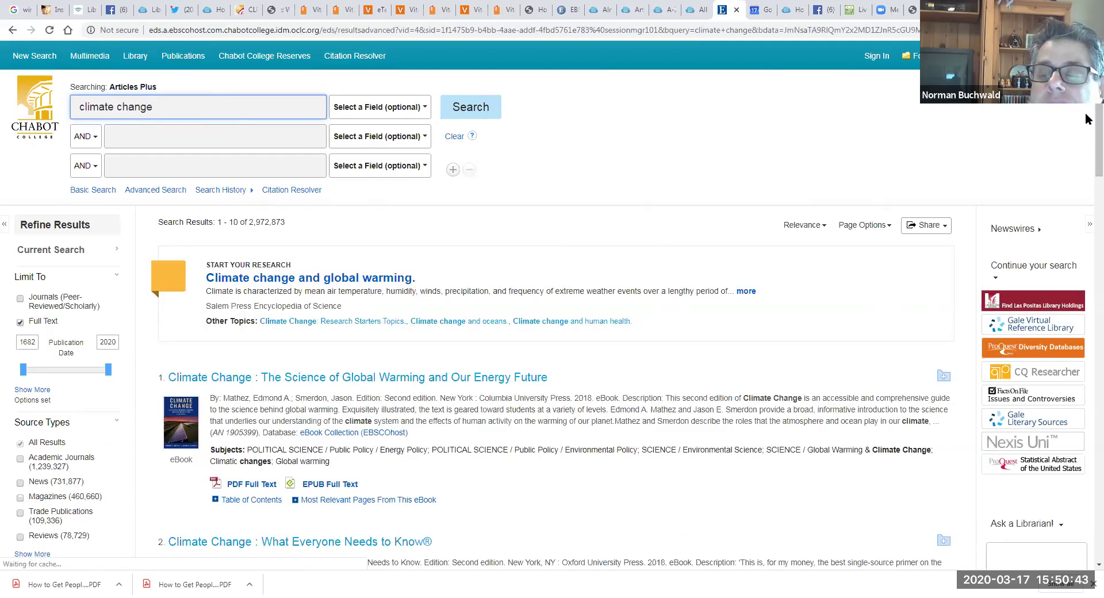
scroll(1085, 122, down, 2)
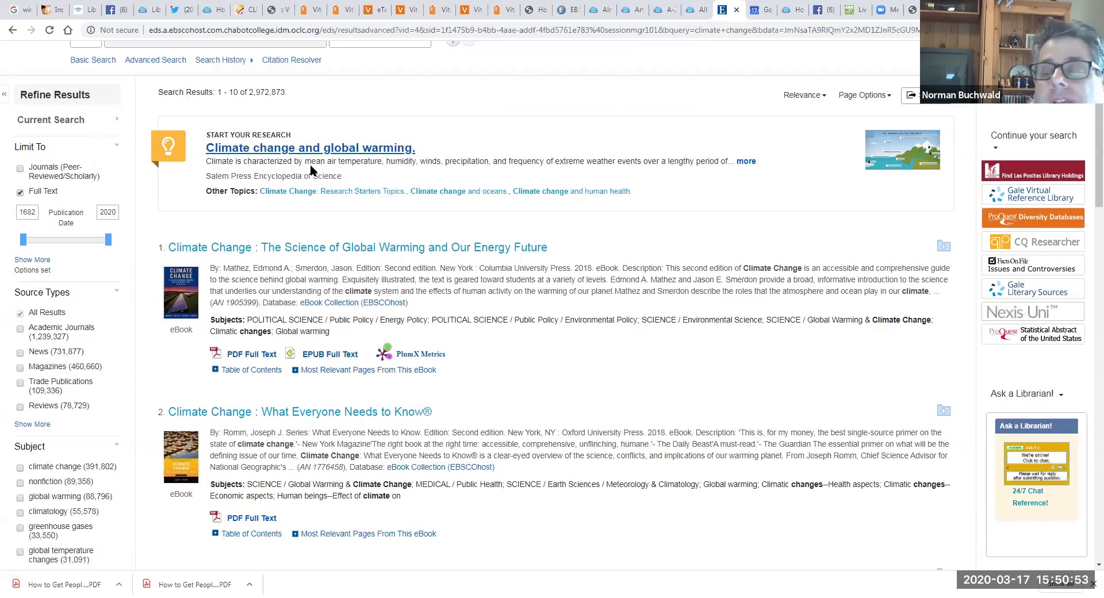
click(330, 150)
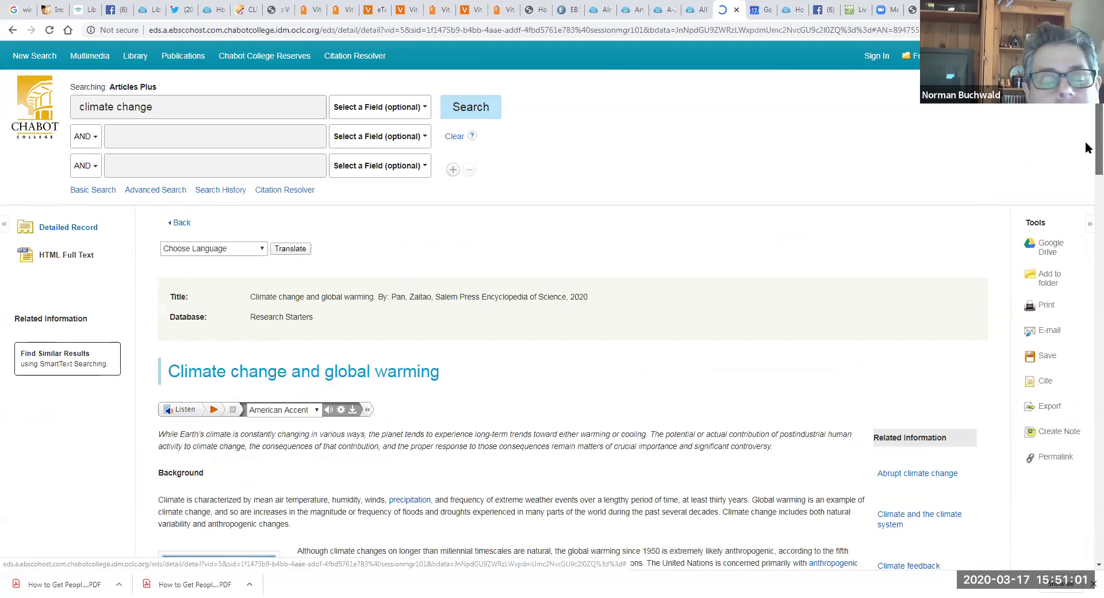
scroll(1085, 149, down, 8)
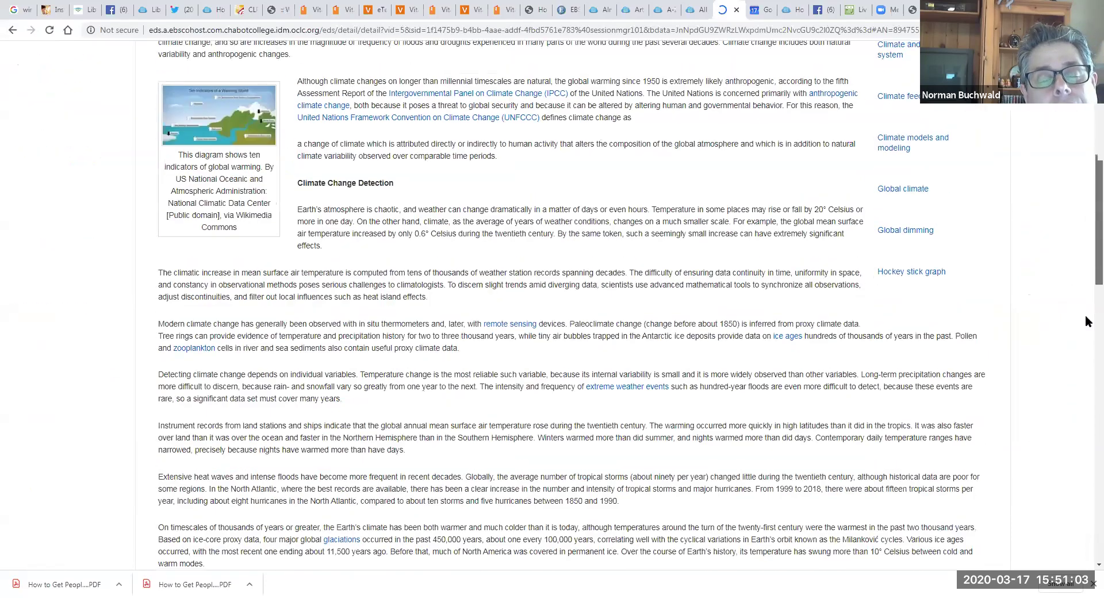
scroll(1089, 321, down, 7)
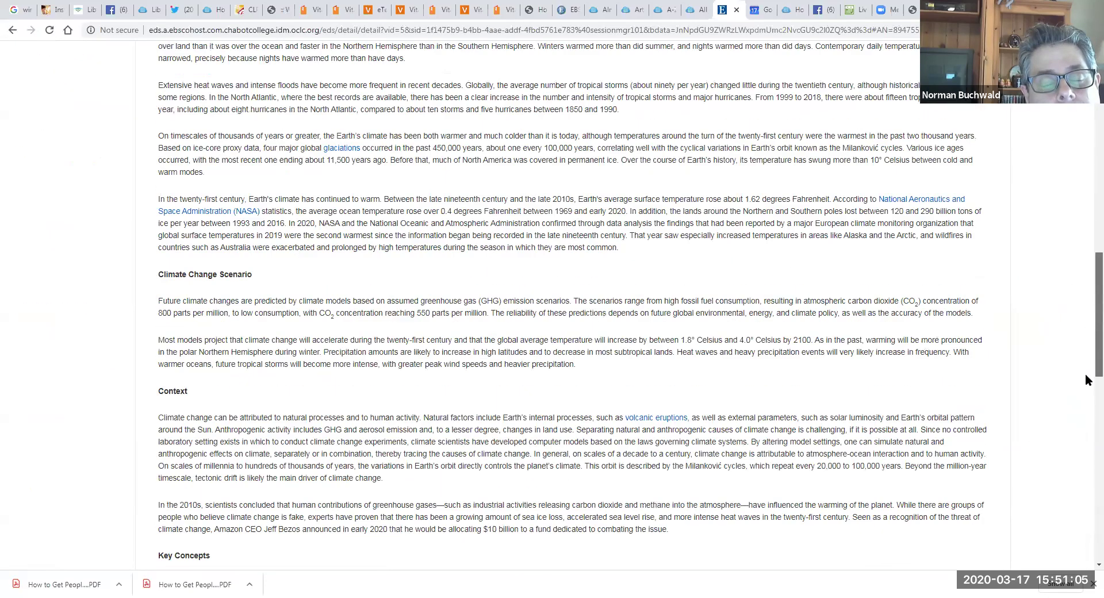
scroll(1087, 380, down, 2)
drag(1086, 374, 1085, 468)
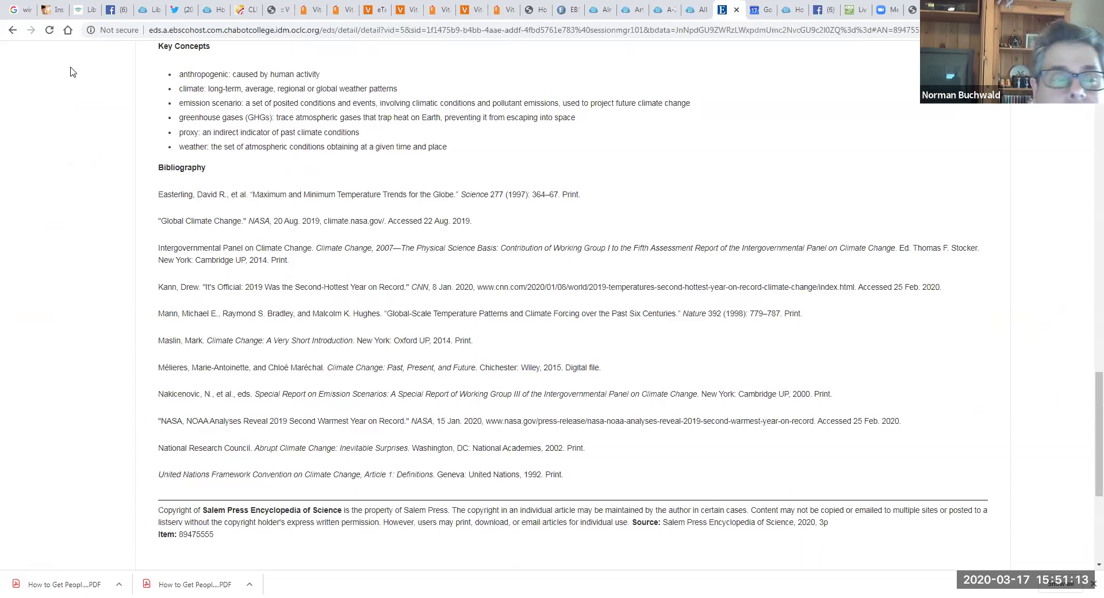
click(12, 31)
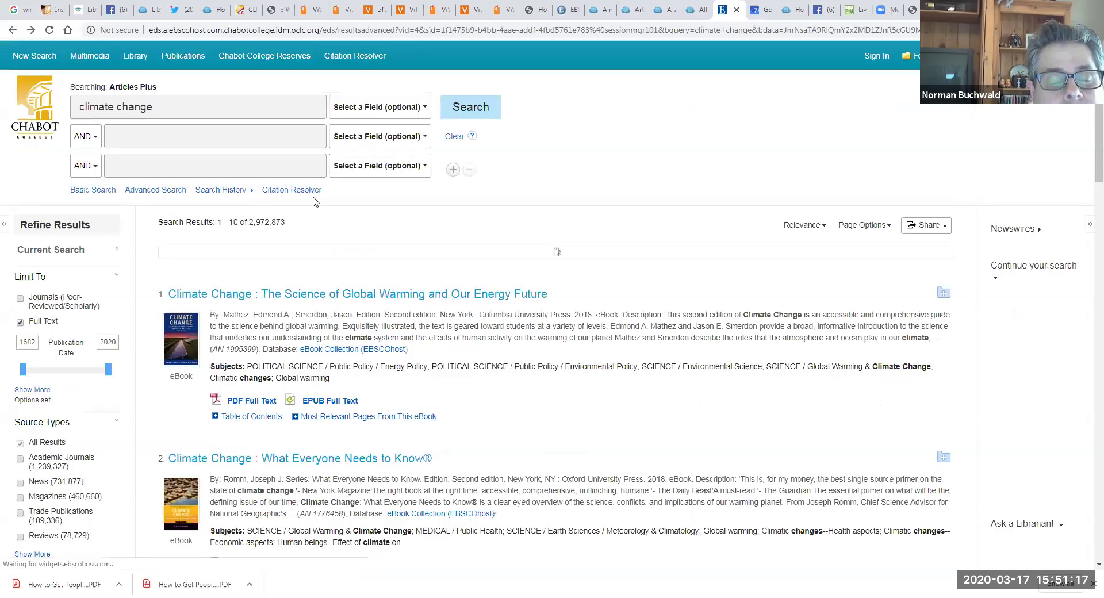
scroll(1087, 182, down, 1)
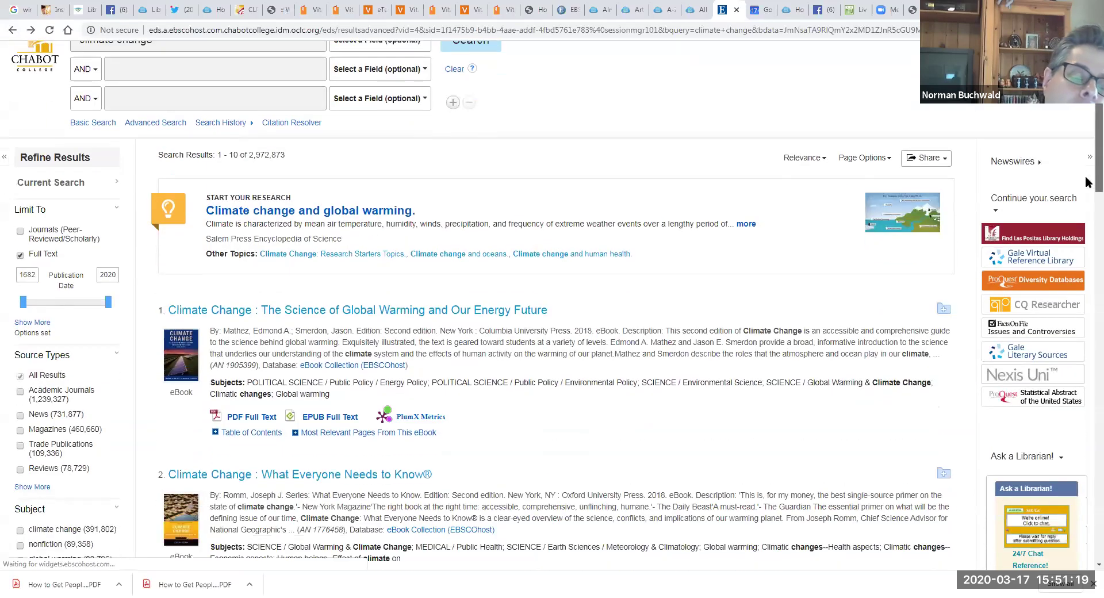
scroll(1087, 182, down, 9)
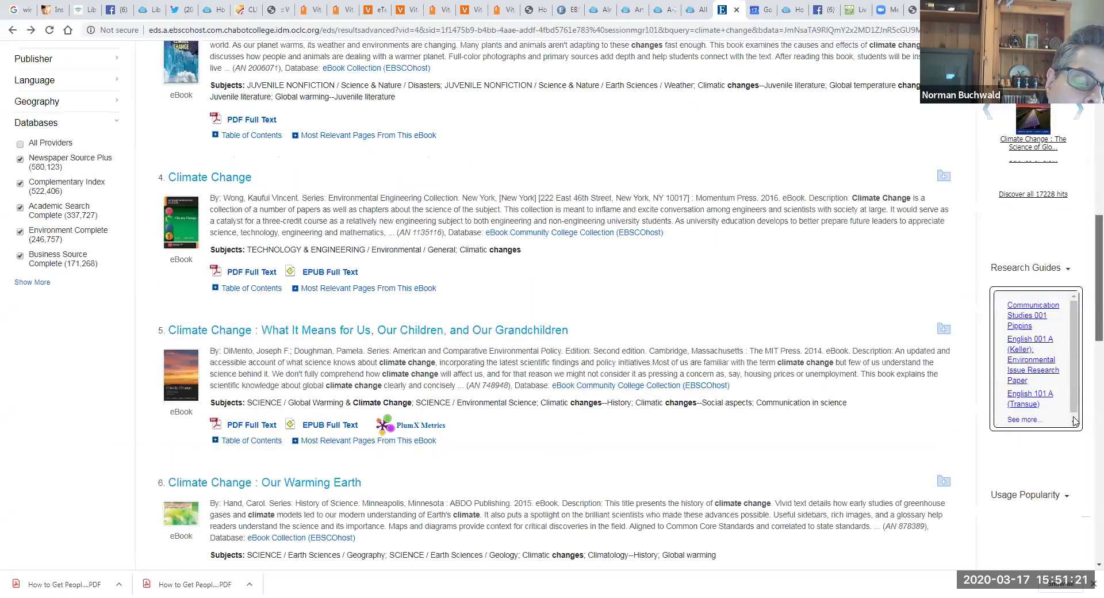
scroll(1074, 421, down, 11)
scroll(1087, 207, up, 2)
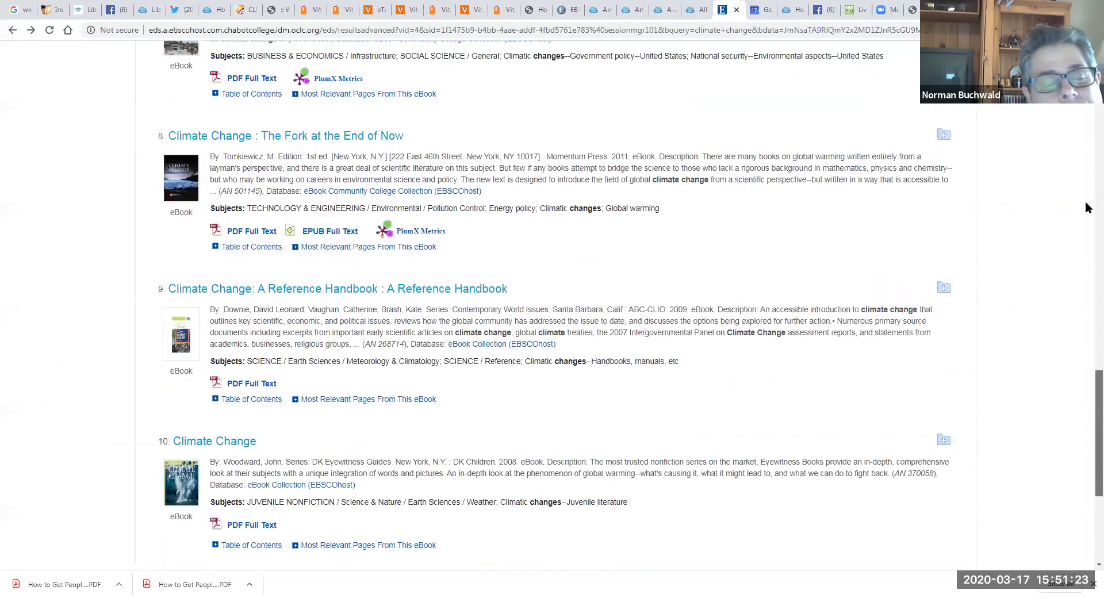
scroll(1087, 207, up, 16)
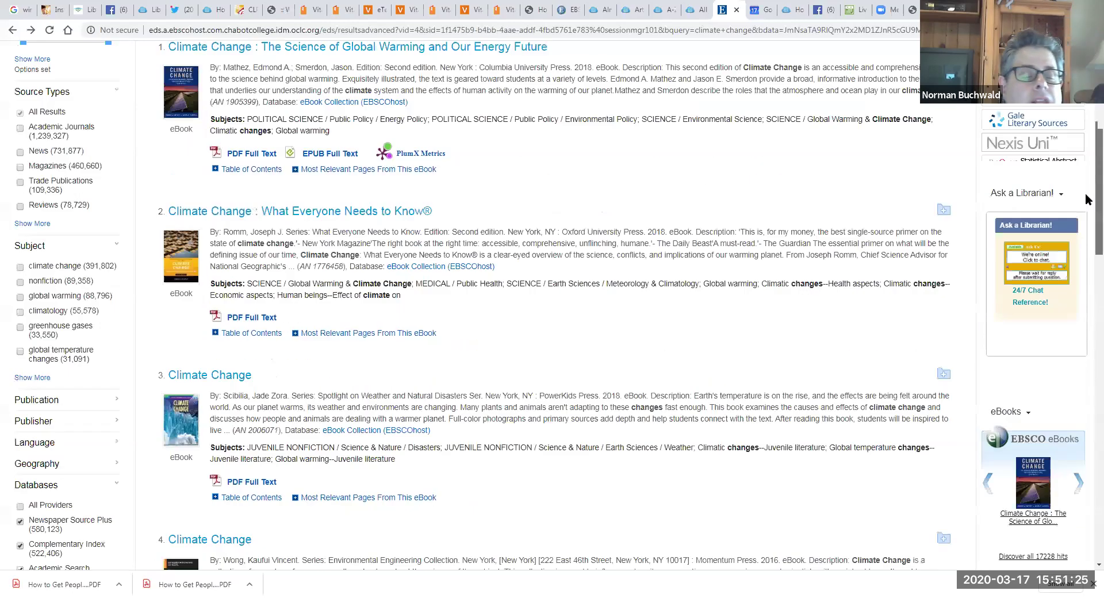
scroll(1087, 200, up, 3)
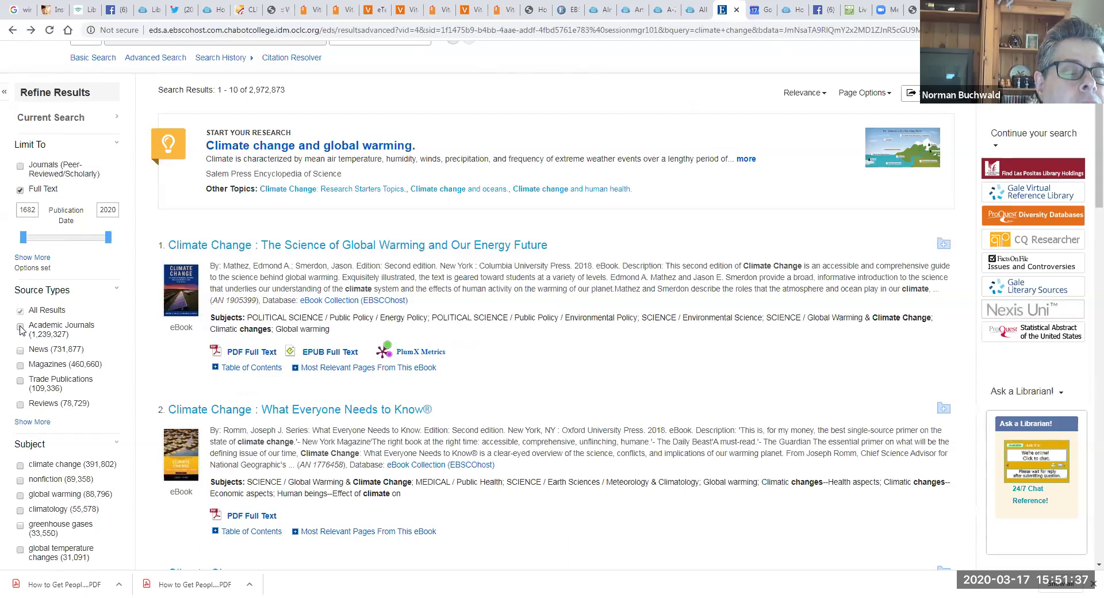
Step: Limit the results to peer-reviewed scholarly journals published 2016–2020
click(20, 167)
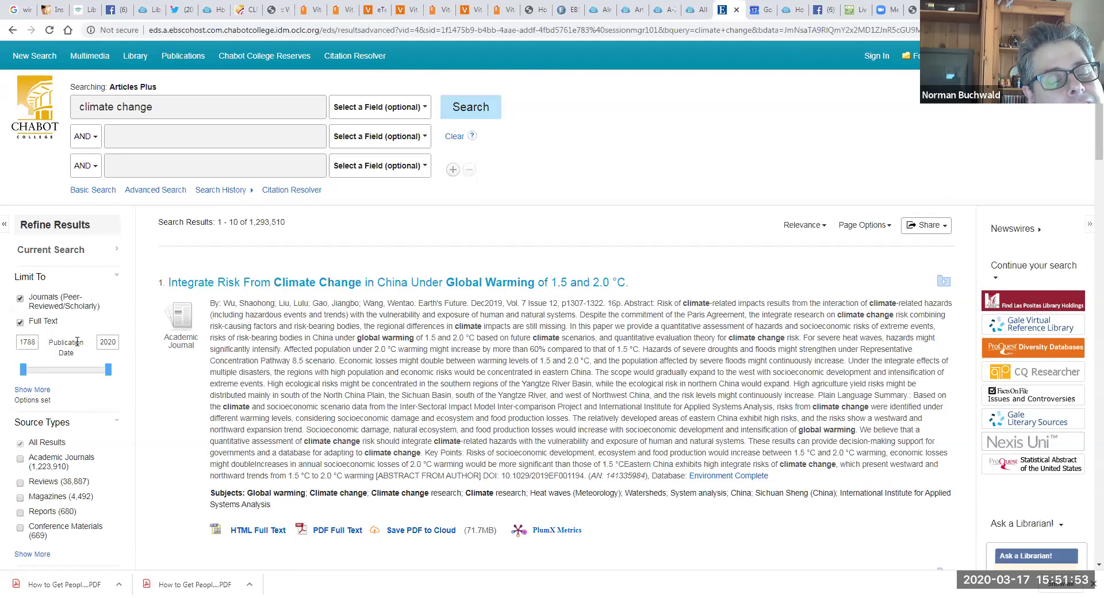
drag(24, 374, 112, 375)
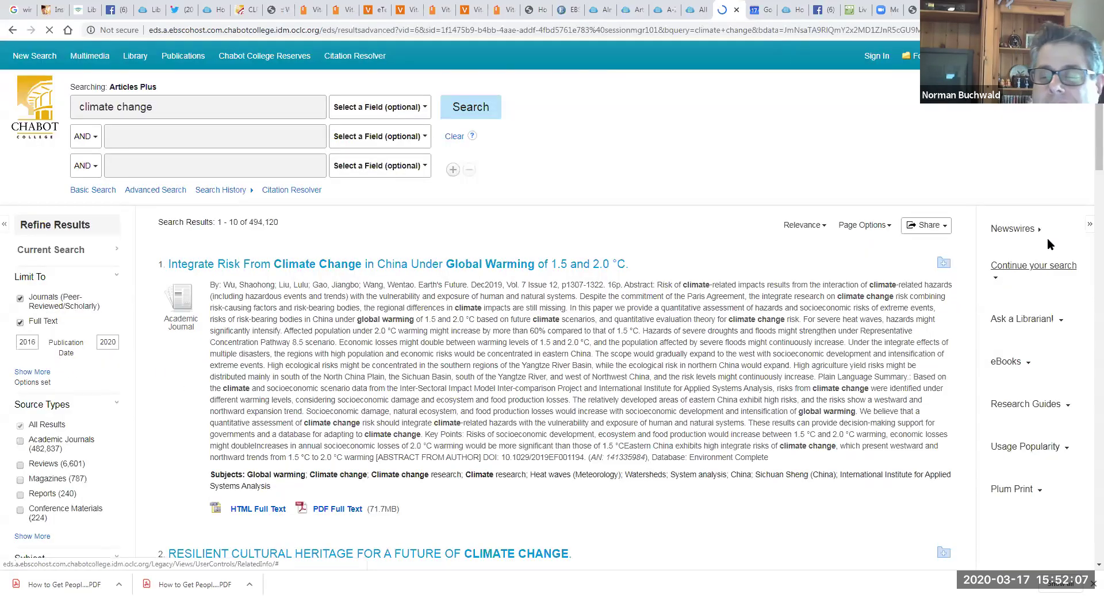
scroll(1087, 140, down, 2)
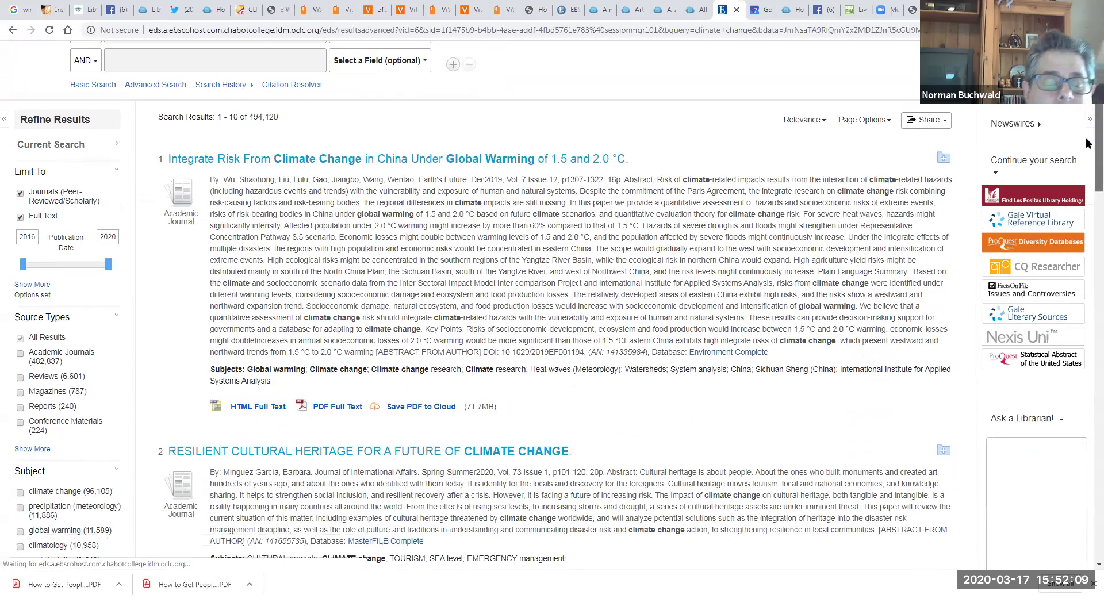
scroll(1086, 144, down, 2)
scroll(1087, 144, down, 5)
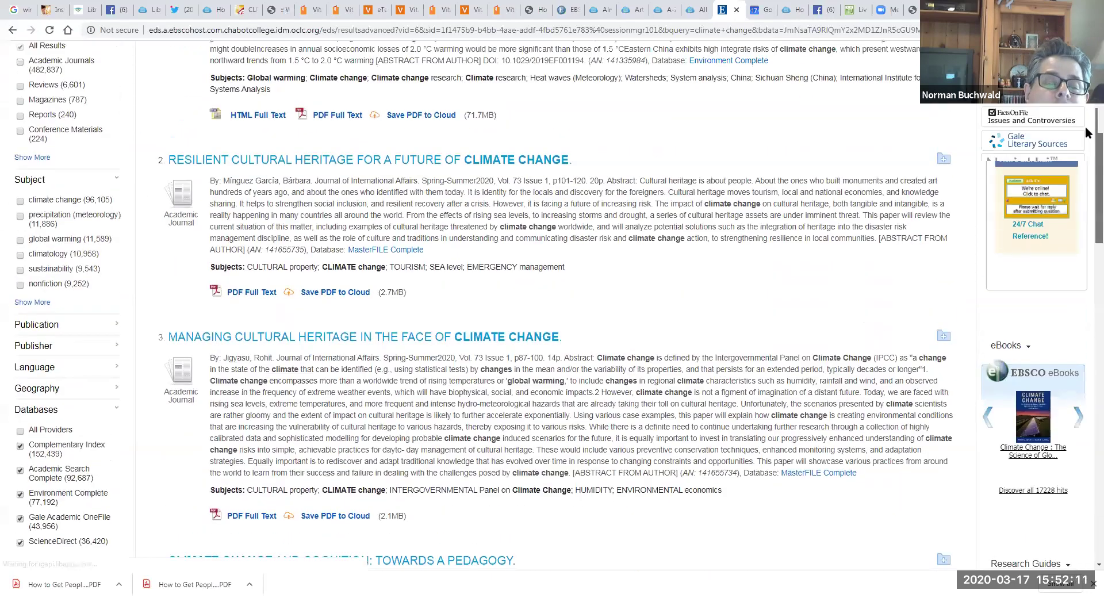
scroll(1086, 135, up, 8)
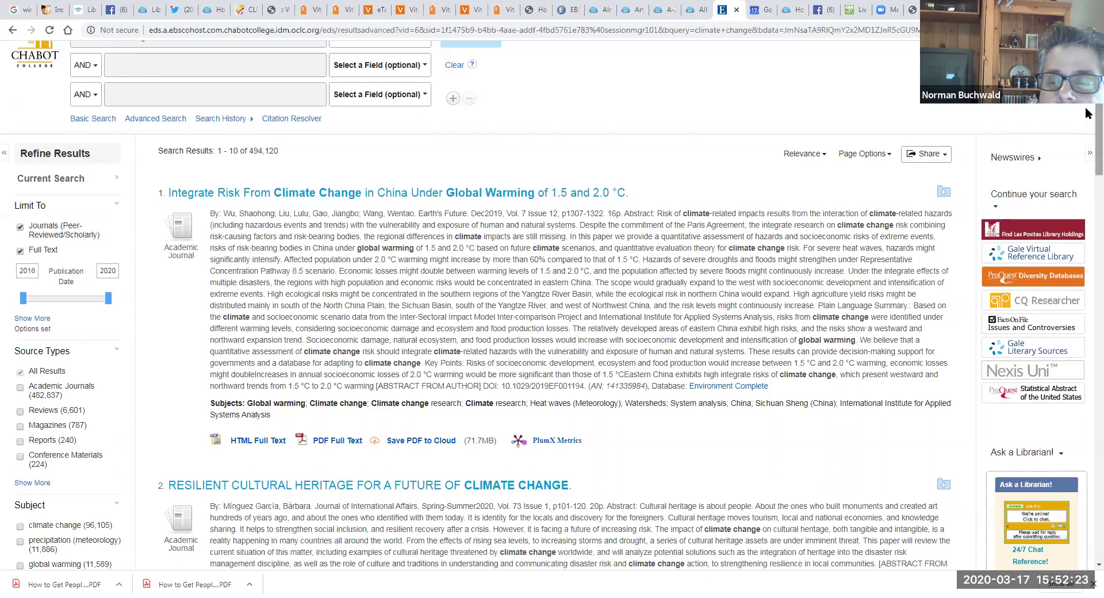
scroll(1087, 122, down, 1)
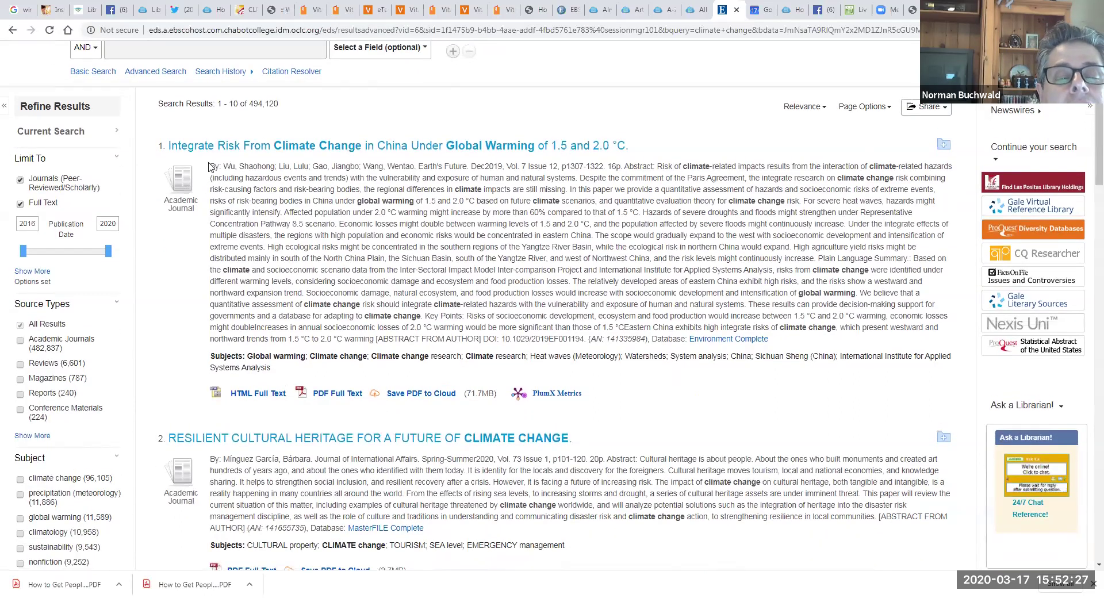
Step: Highlight the first result's author byline, then its journal name, Earth's Future
drag(209, 166, 589, 165)
click(437, 190)
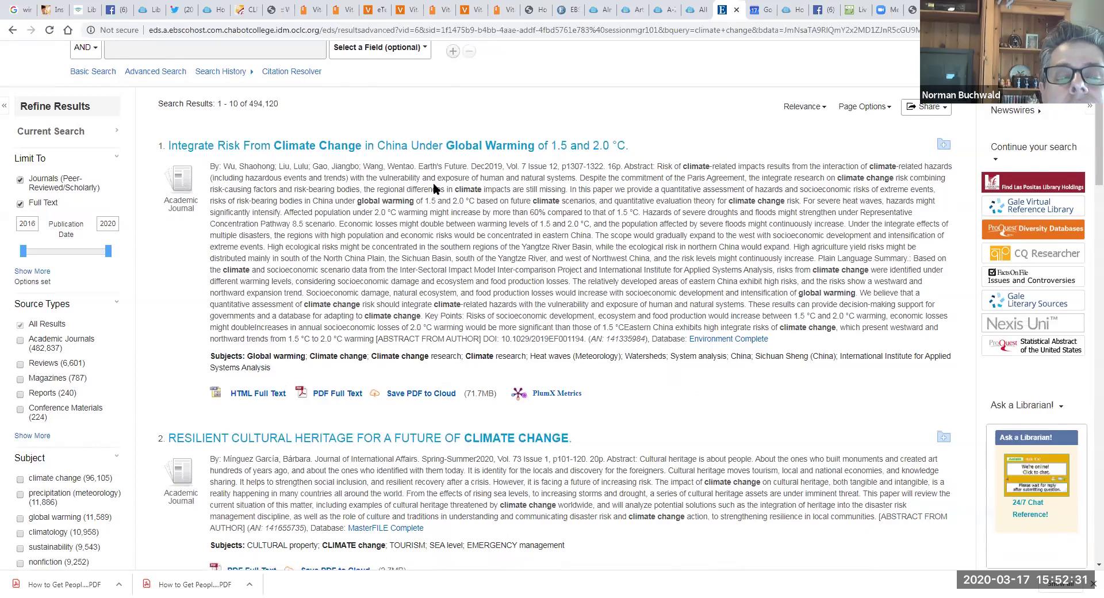
drag(420, 166, 470, 164)
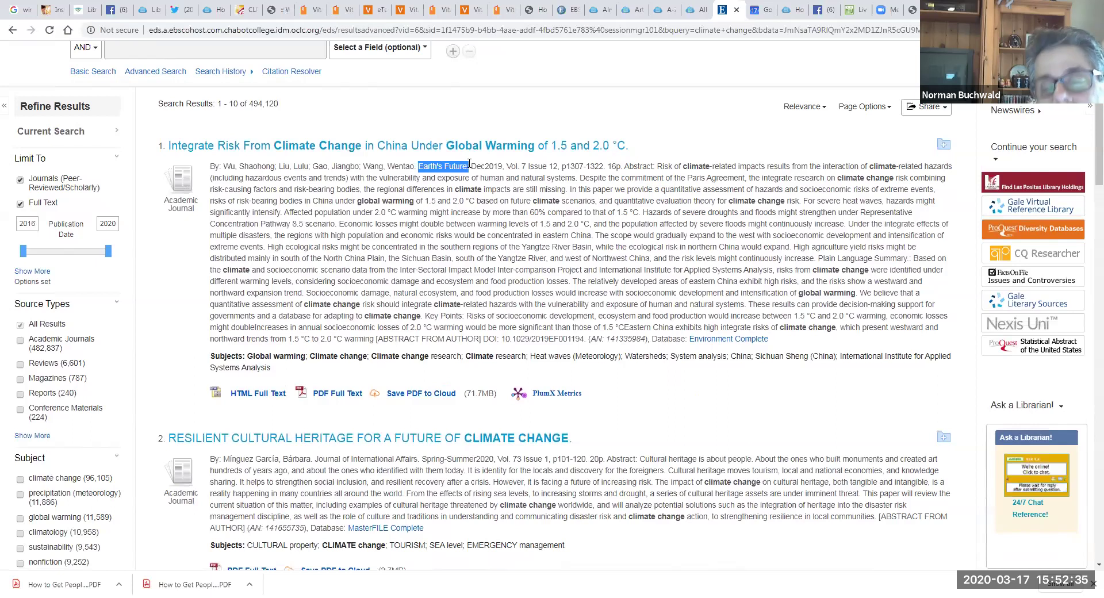
click(469, 164)
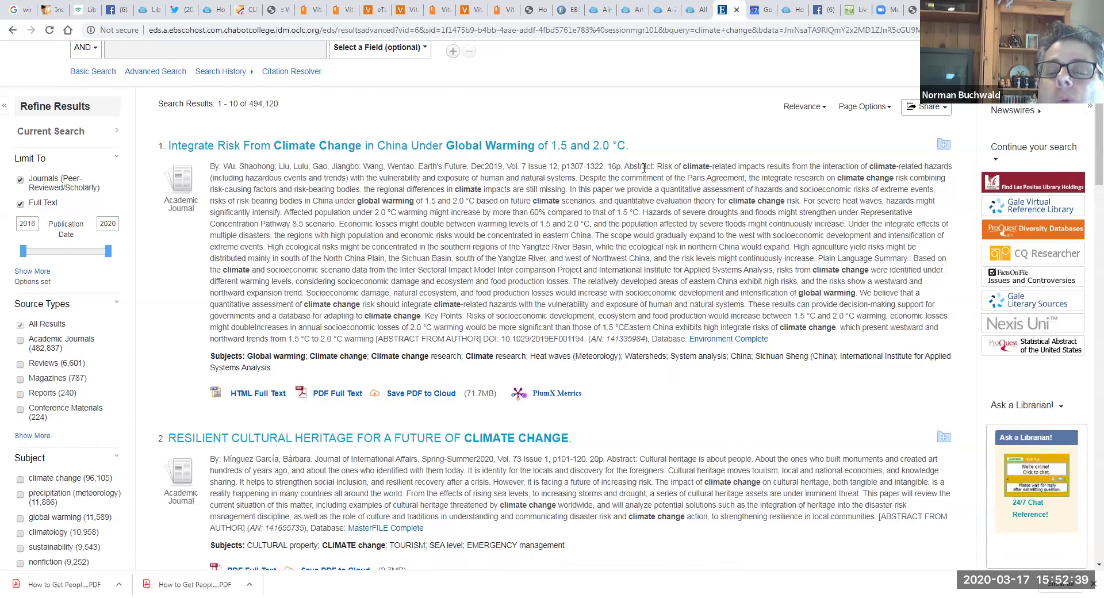
drag(625, 166, 639, 339)
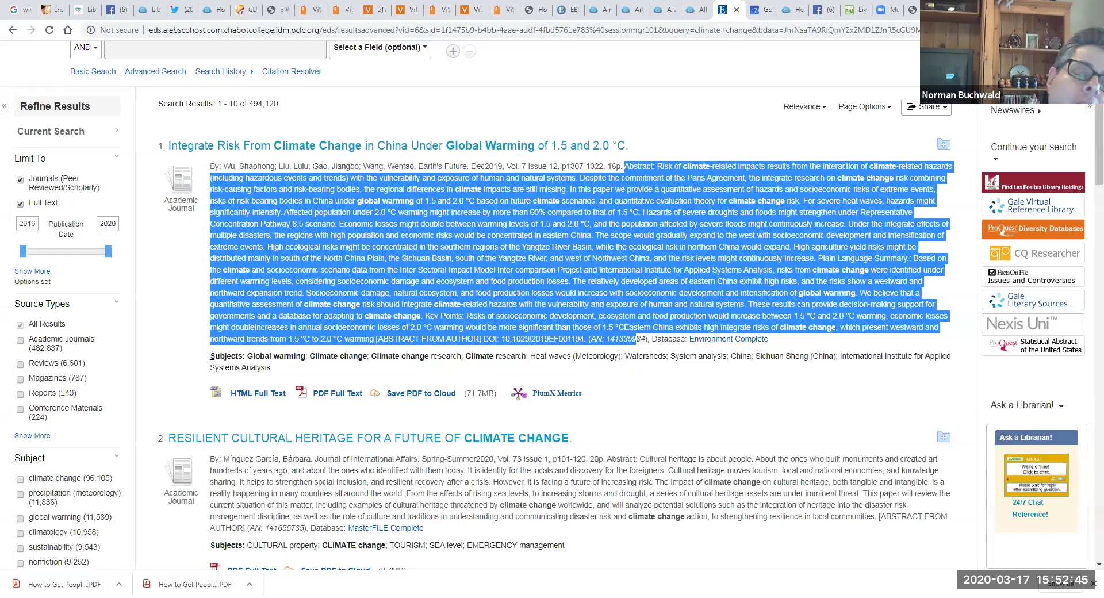
click(229, 356)
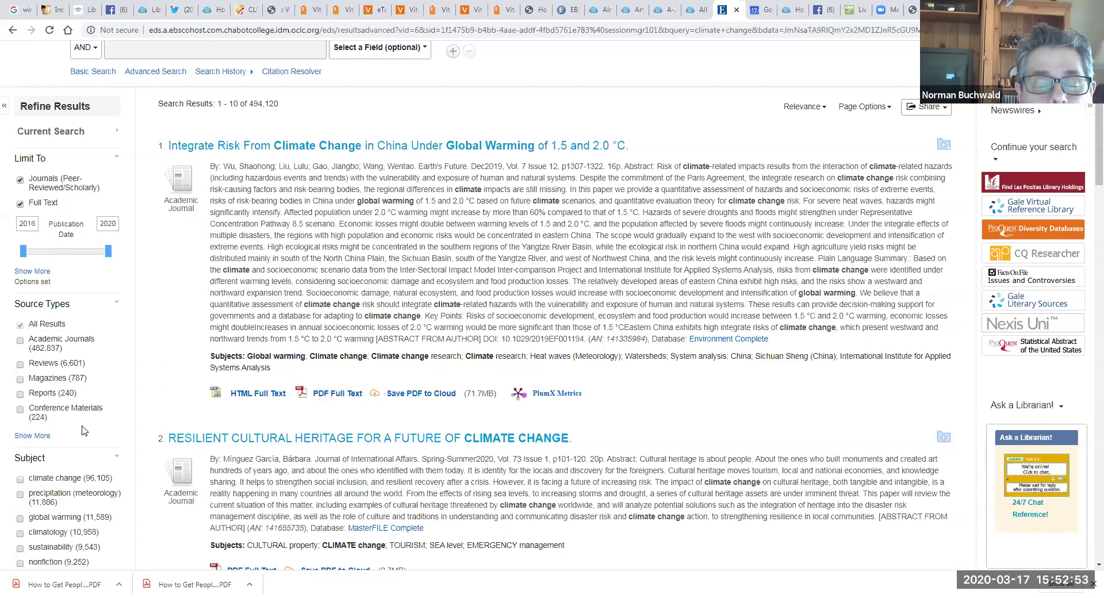
drag(247, 360, 305, 357)
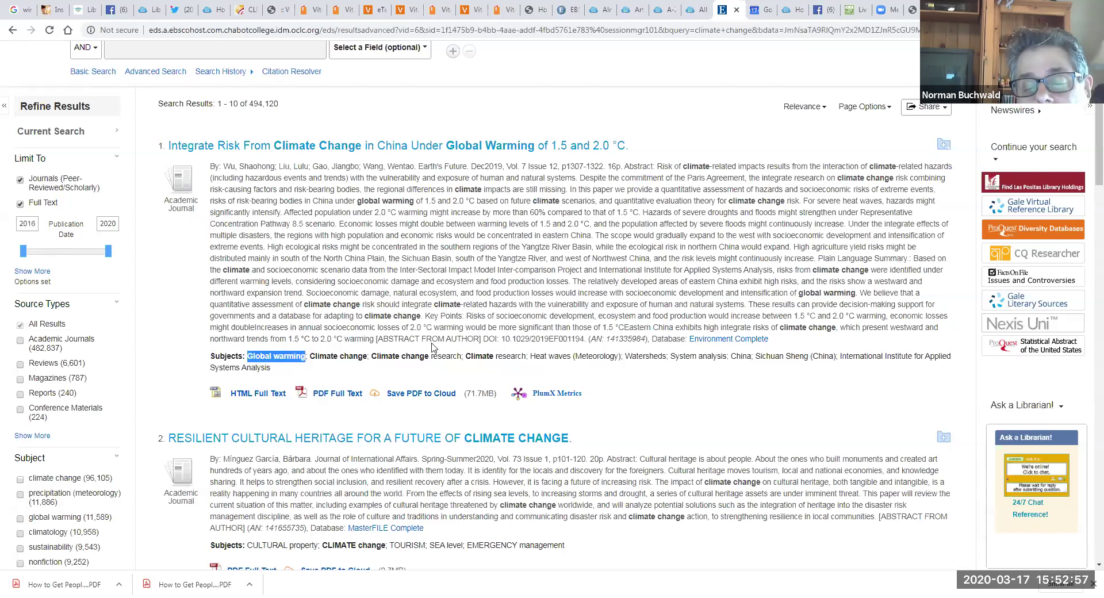
drag(466, 356, 521, 356)
drag(372, 356, 461, 356)
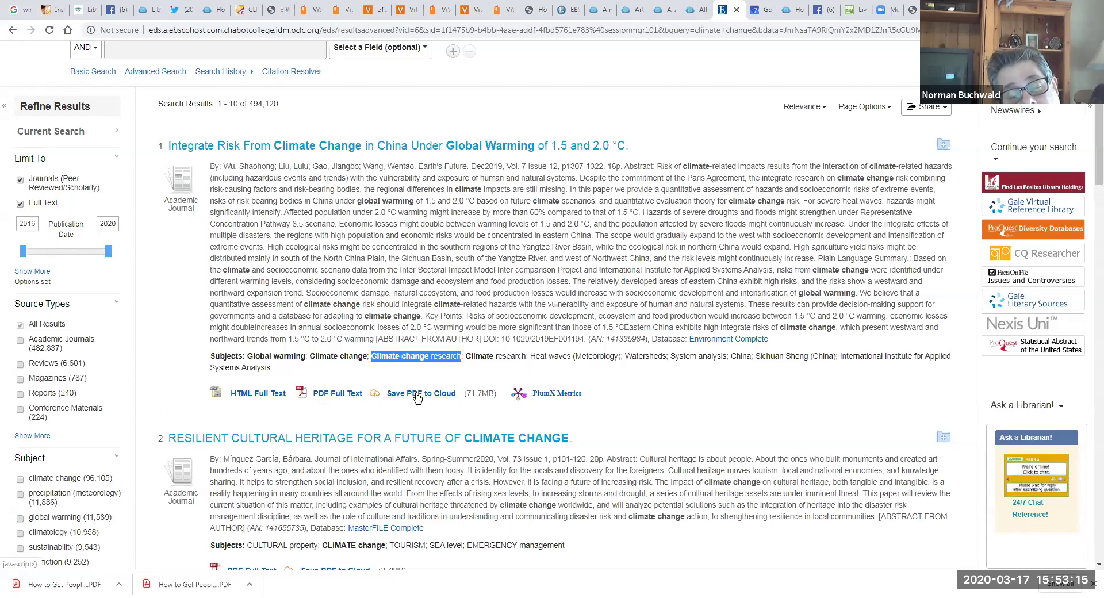
click(706, 396)
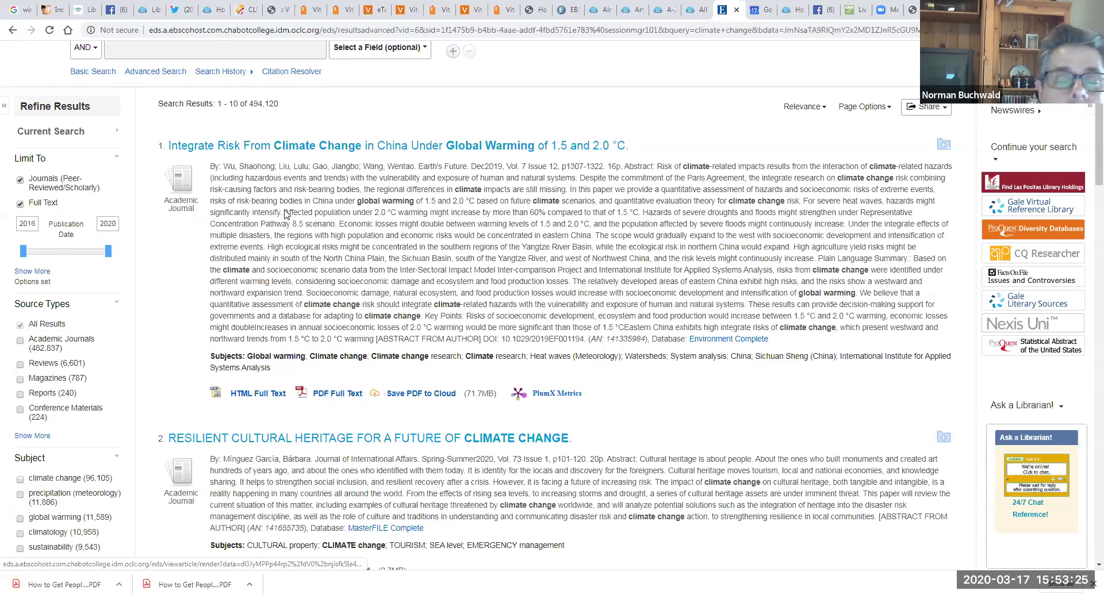
Step: Open the first article's PDF, then switch to its HTML full text instead
click(293, 147)
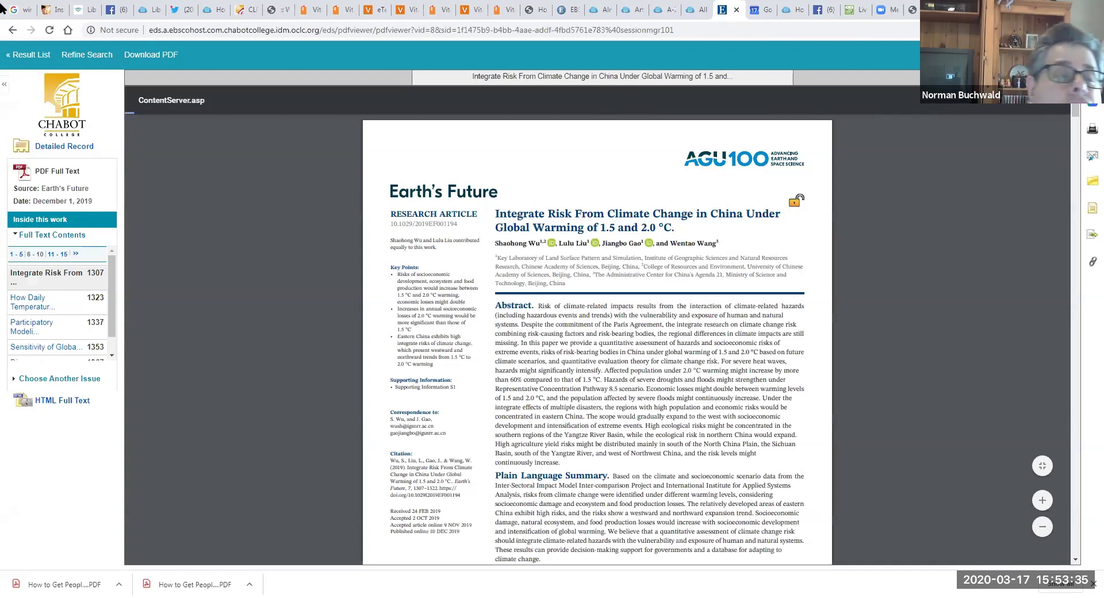
click(13, 30)
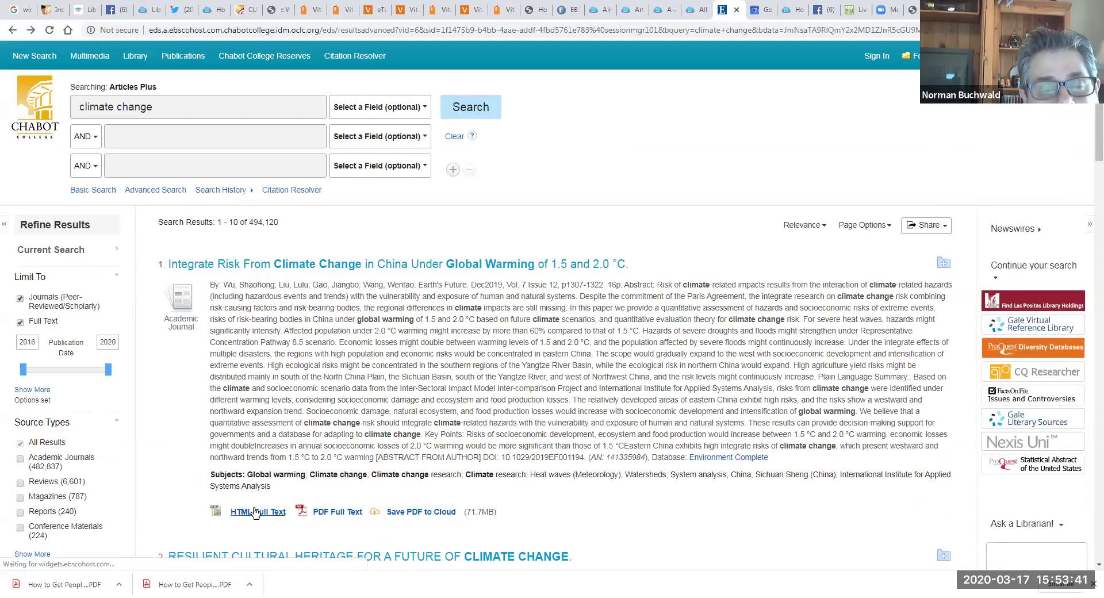
click(255, 511)
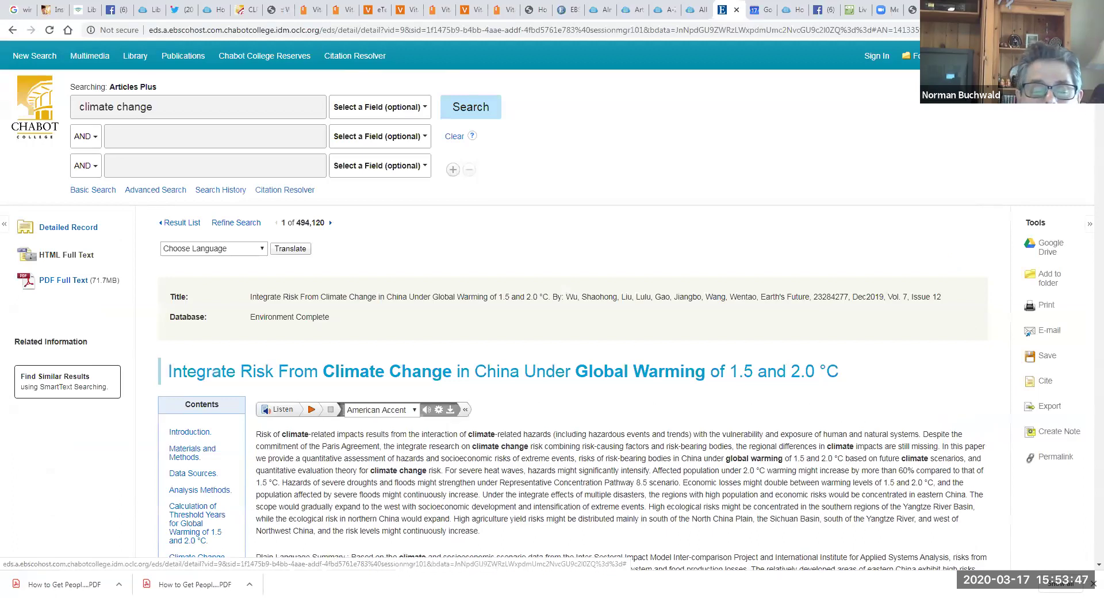
key(alt+f)
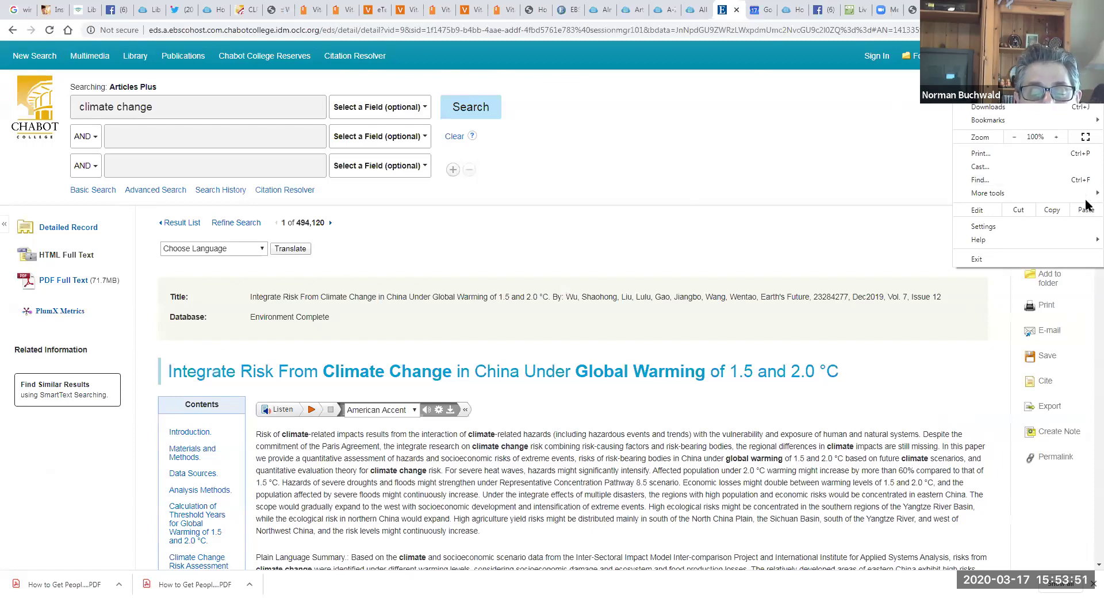
key(Escape)
scroll(1086, 195, down, 20)
scroll(1090, 169, up, 10)
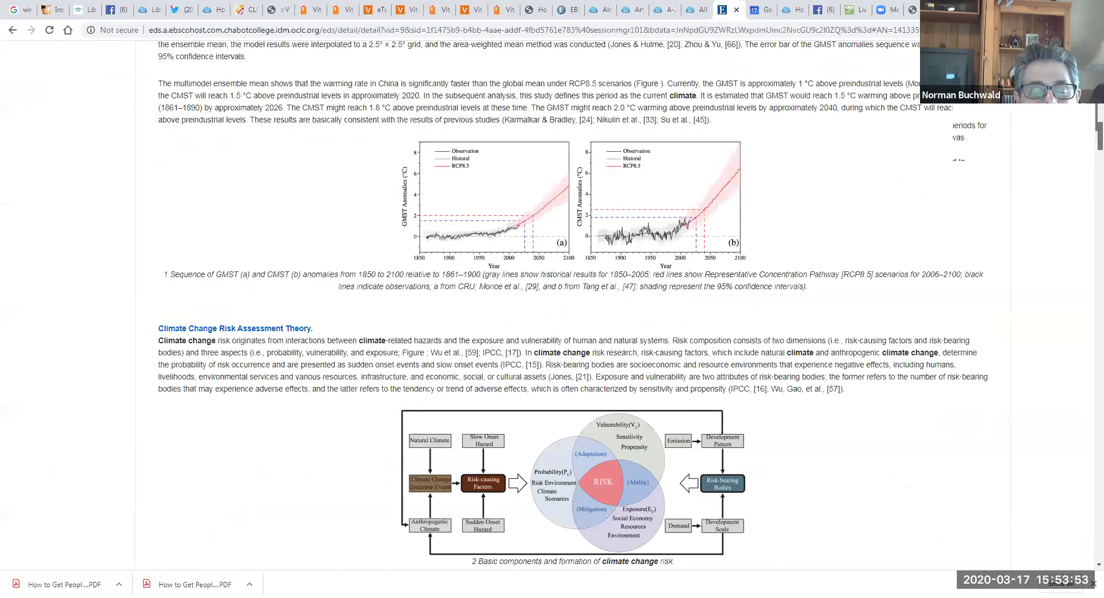
scroll(414, 402, up, 15)
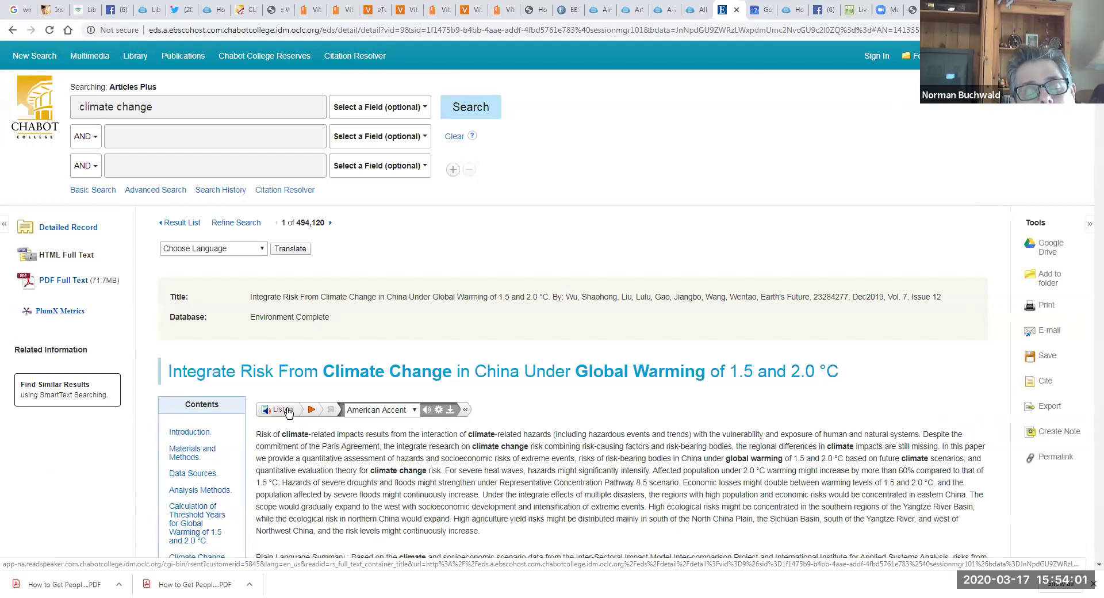
Step: Play the article with ReadSpeaker read-aloud, then pause and stop the playback
click(288, 412)
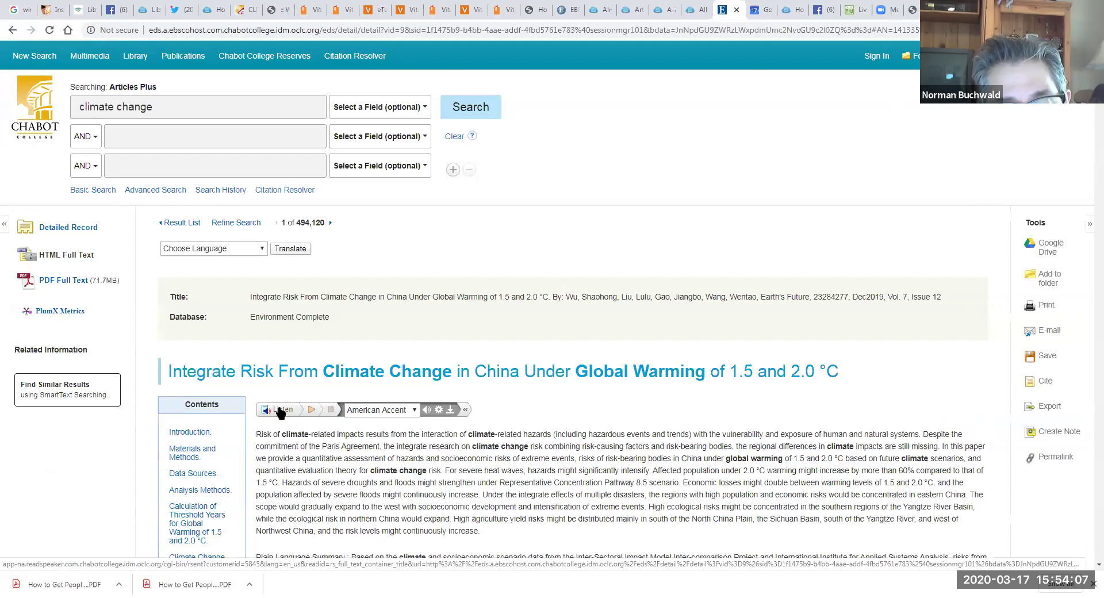
click(309, 411)
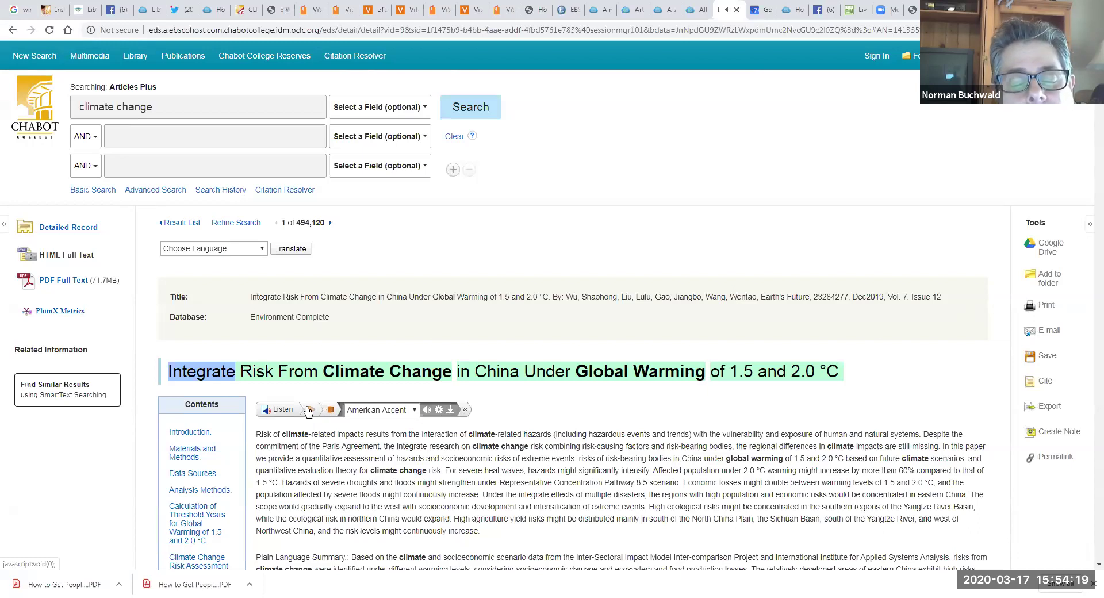
click(331, 410)
click(331, 410)
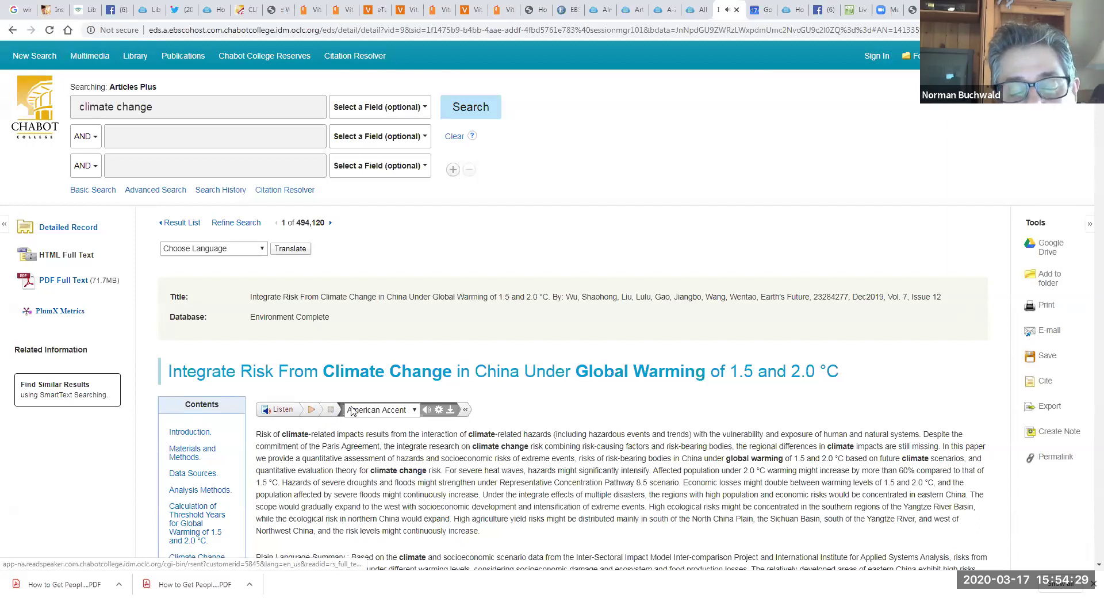
click(12, 30)
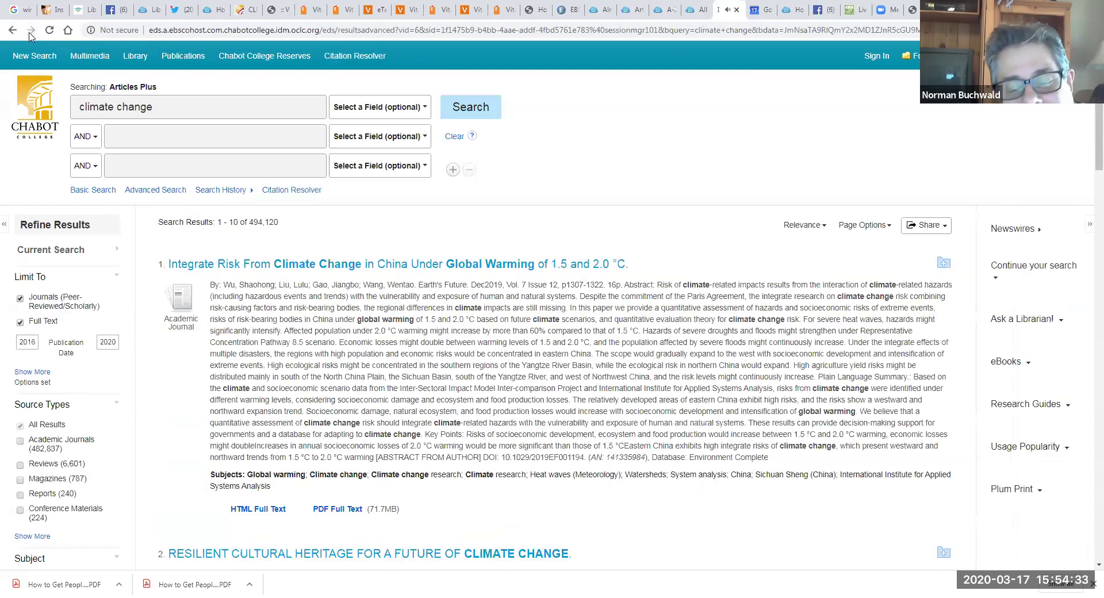
click(30, 31)
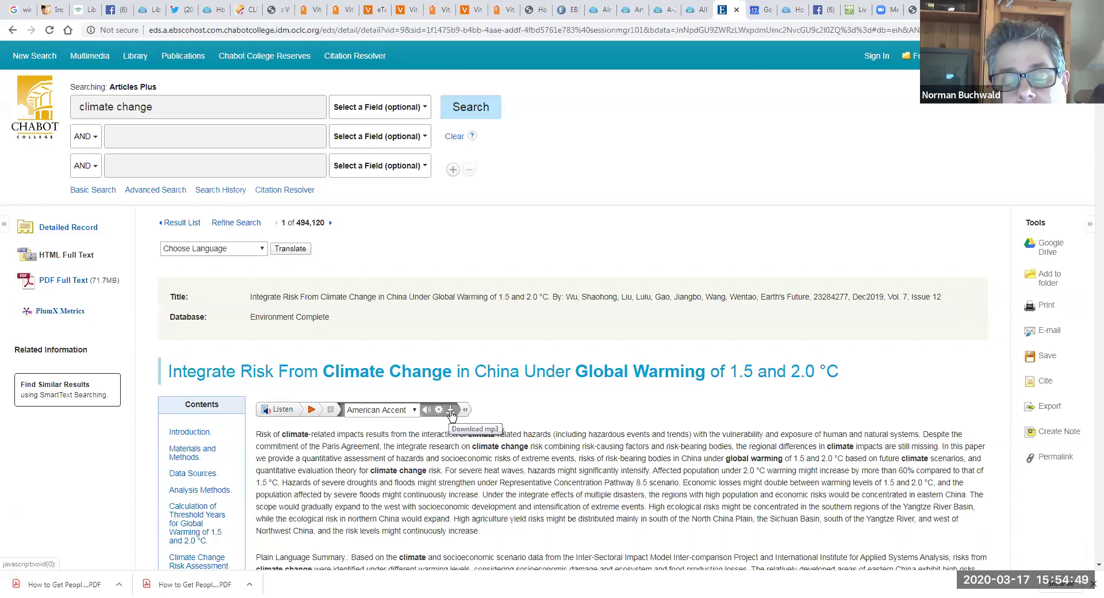
Step: Close the mp3 download terms without downloading, then return to the 494,120-hit results list
click(451, 411)
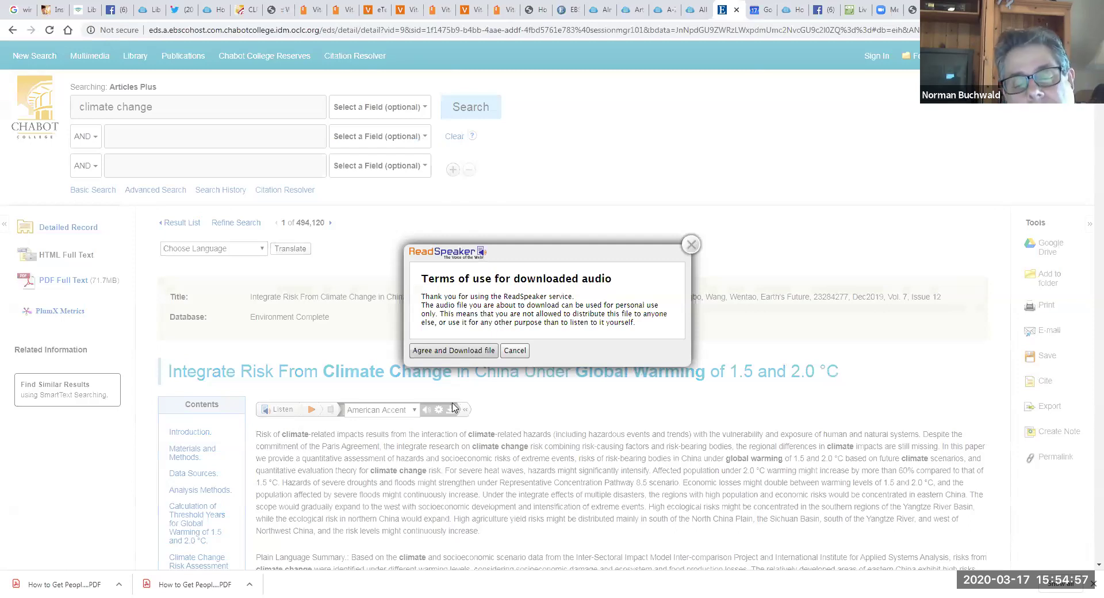
click(690, 247)
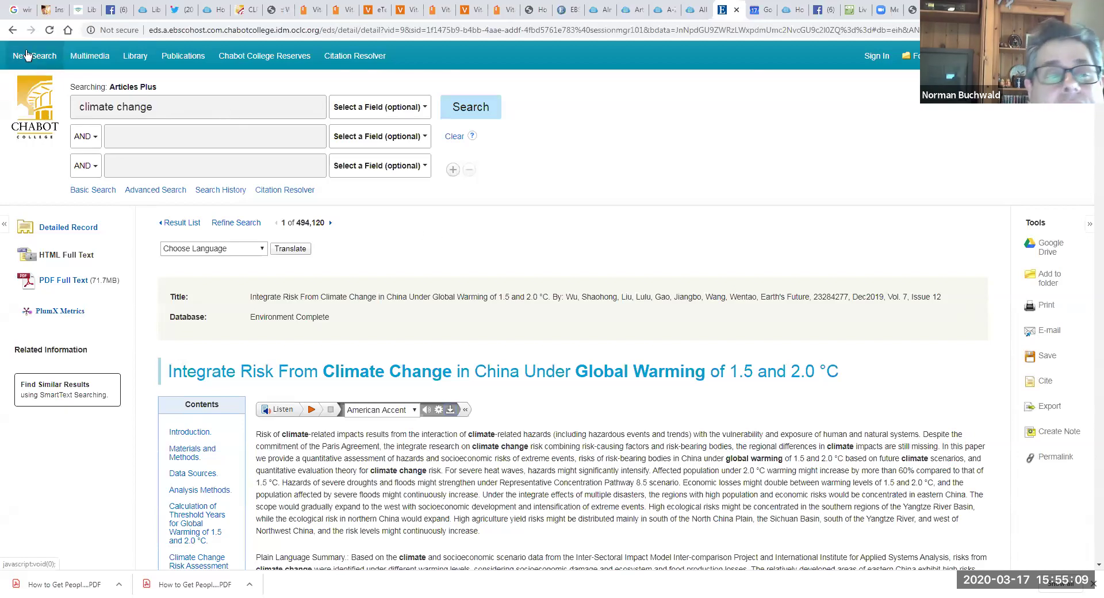
click(13, 30)
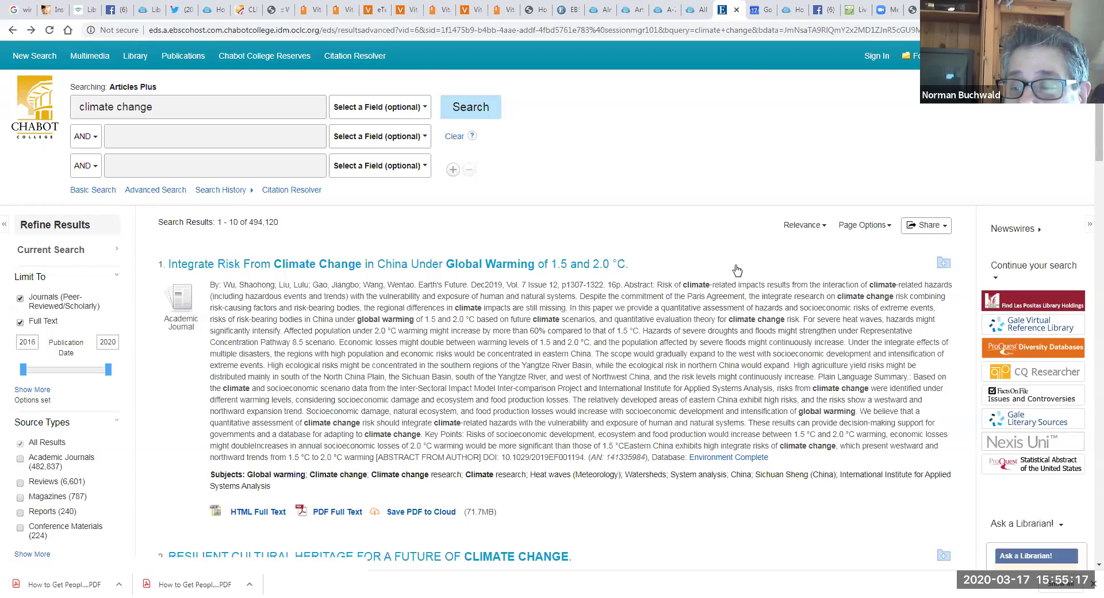
Step: Replace the old terms with 'doll's house' AND 'ibsen' and run the search
drag(1090, 151, 1087, 534)
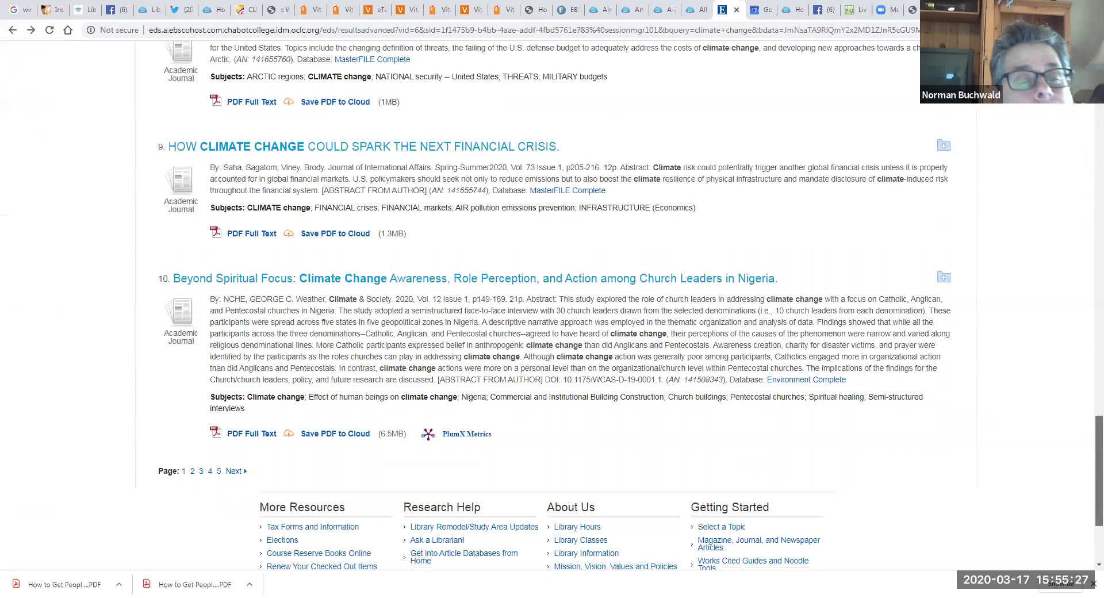
drag(1086, 420, 1087, 109)
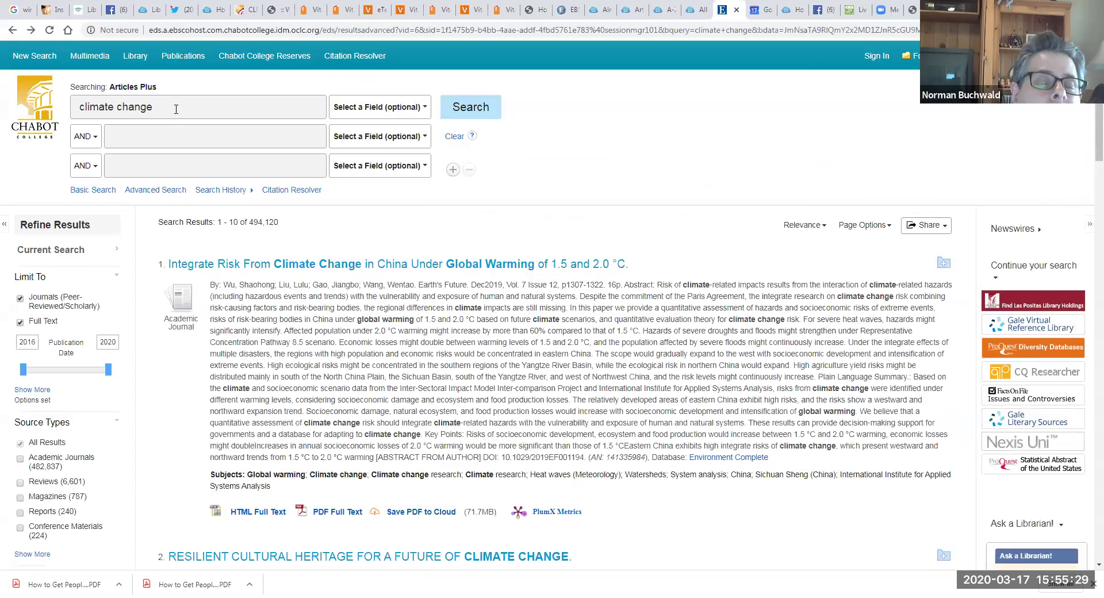
drag(177, 109, 107, 81)
key(BackSpace)
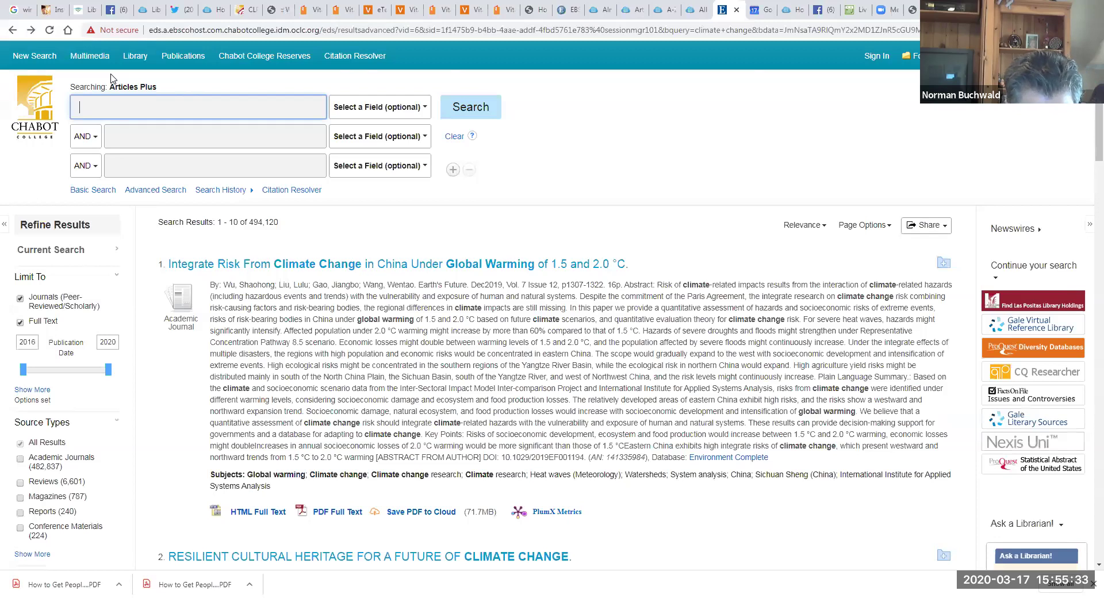
text(doll's house)
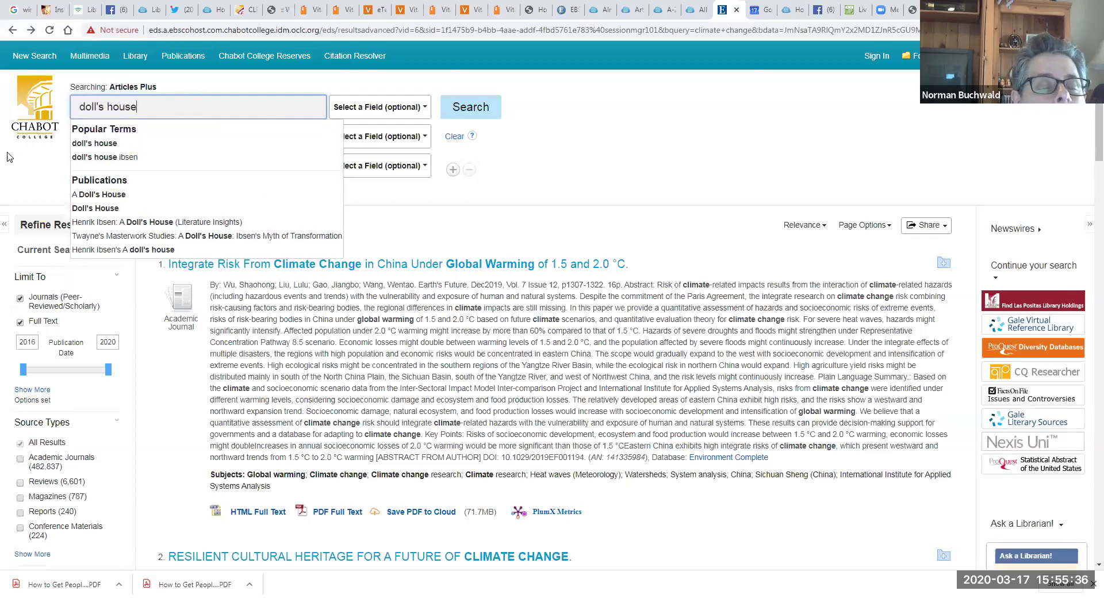
click(119, 178)
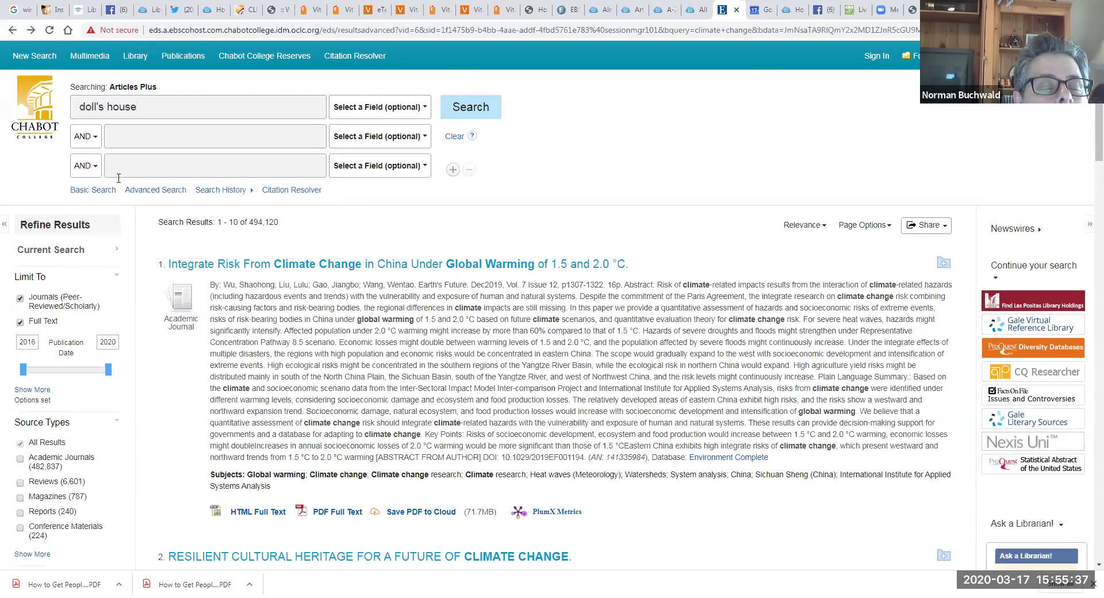
click(134, 148)
text(ib)
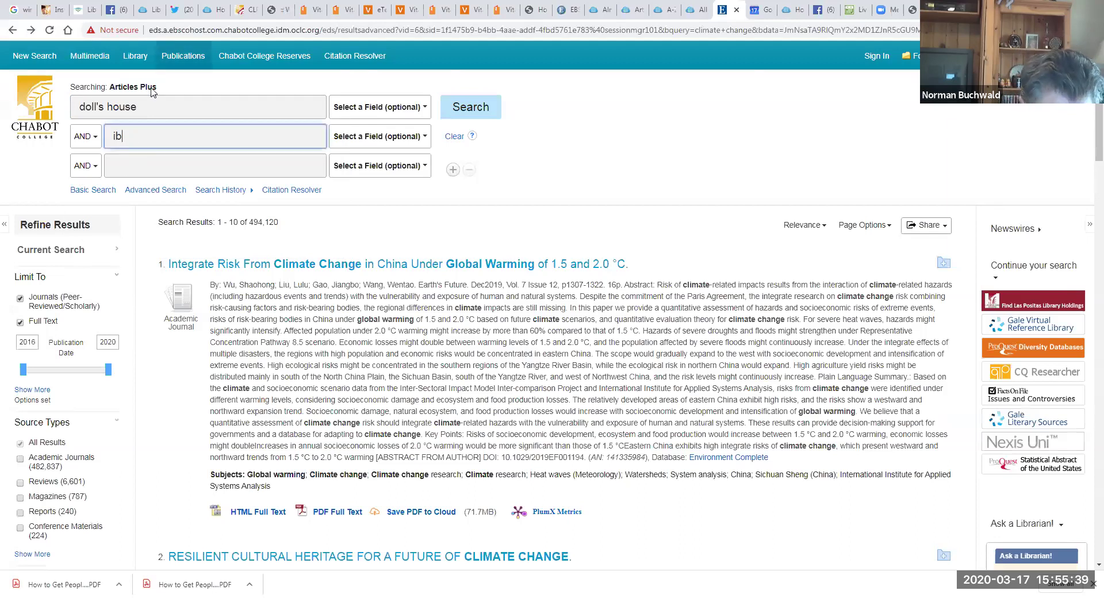
text(sen\)
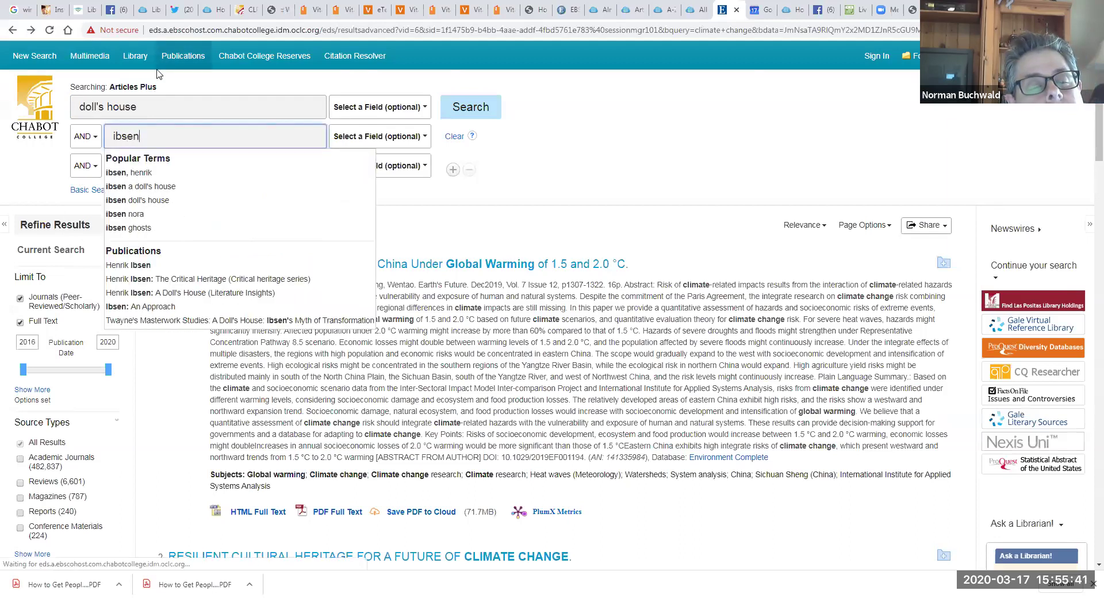
key(Return)
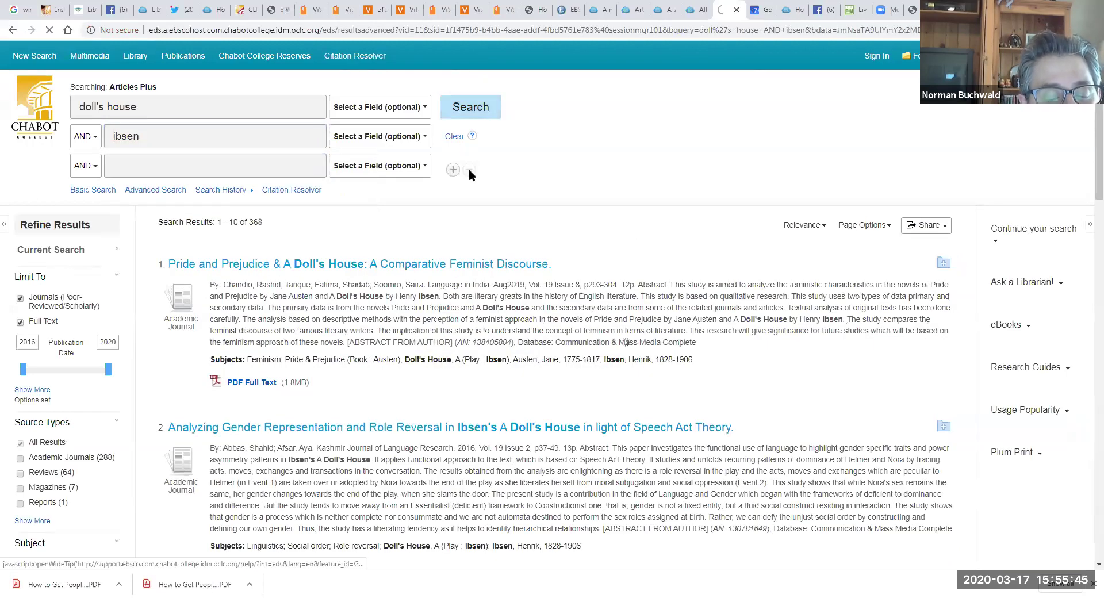
Step: Scroll through the doll's house AND ibsen results to find result 5, the (Mis)reading Ibsen essay
scroll(1086, 284, down, 4)
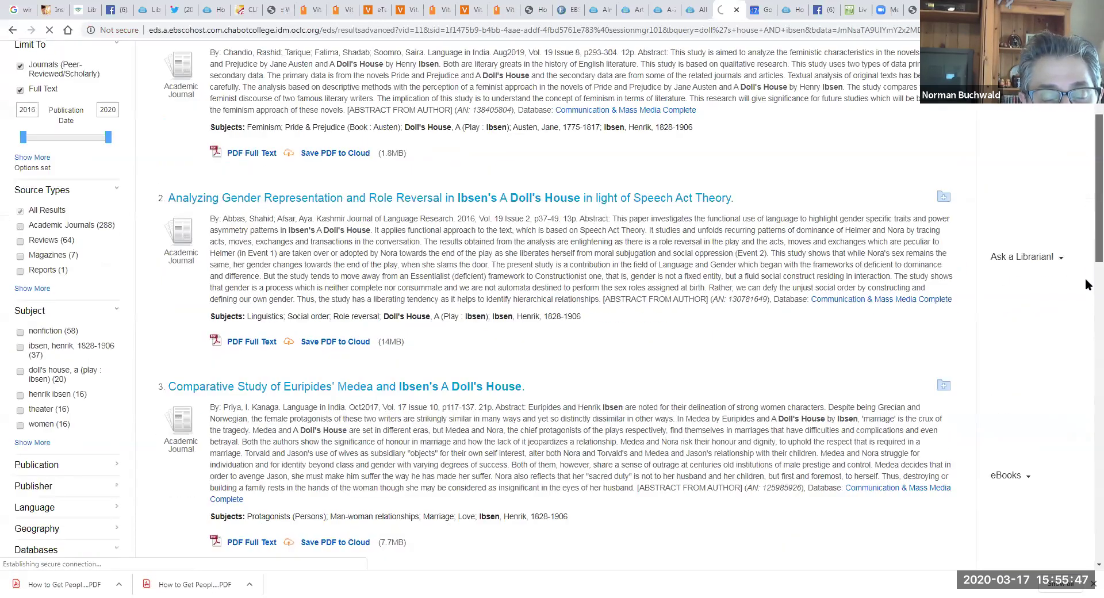
scroll(1087, 284, down, 15)
scroll(1087, 447, up, 3)
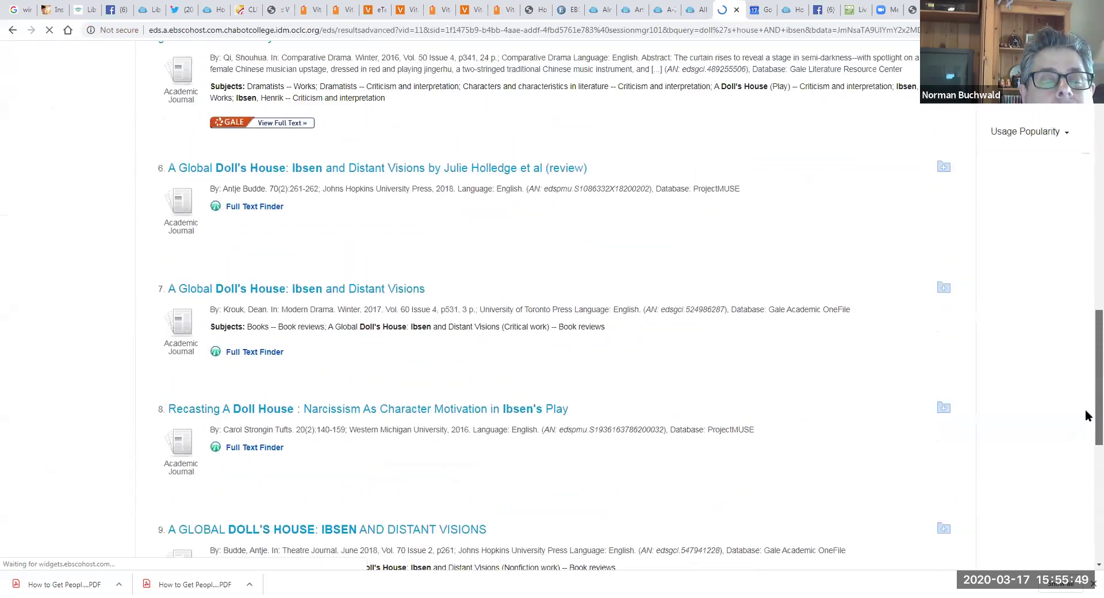
scroll(1087, 402, up, 4)
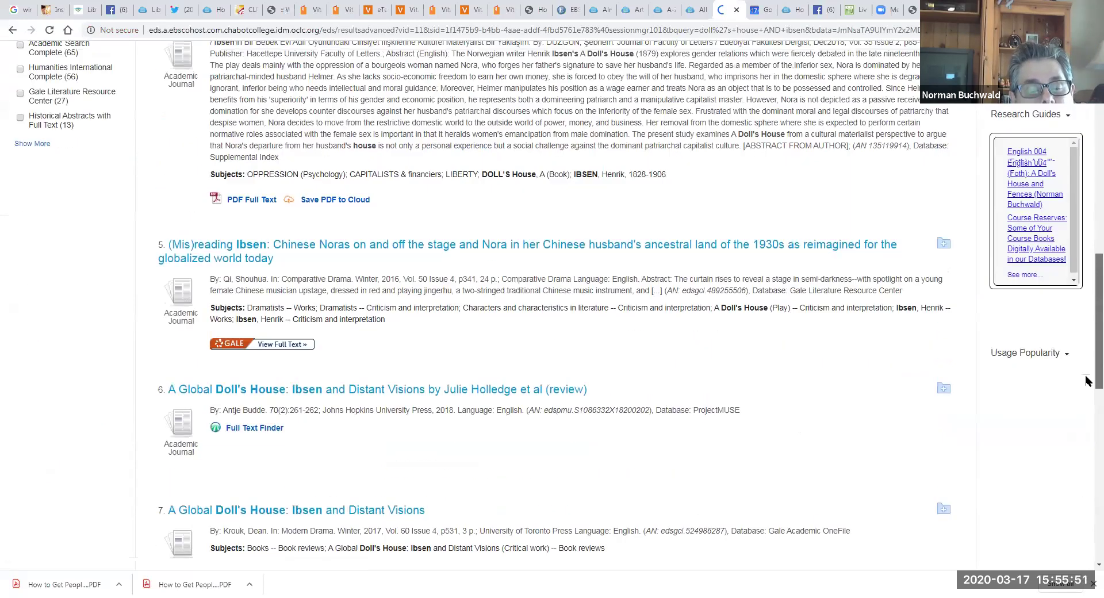
scroll(1087, 381, down, 1)
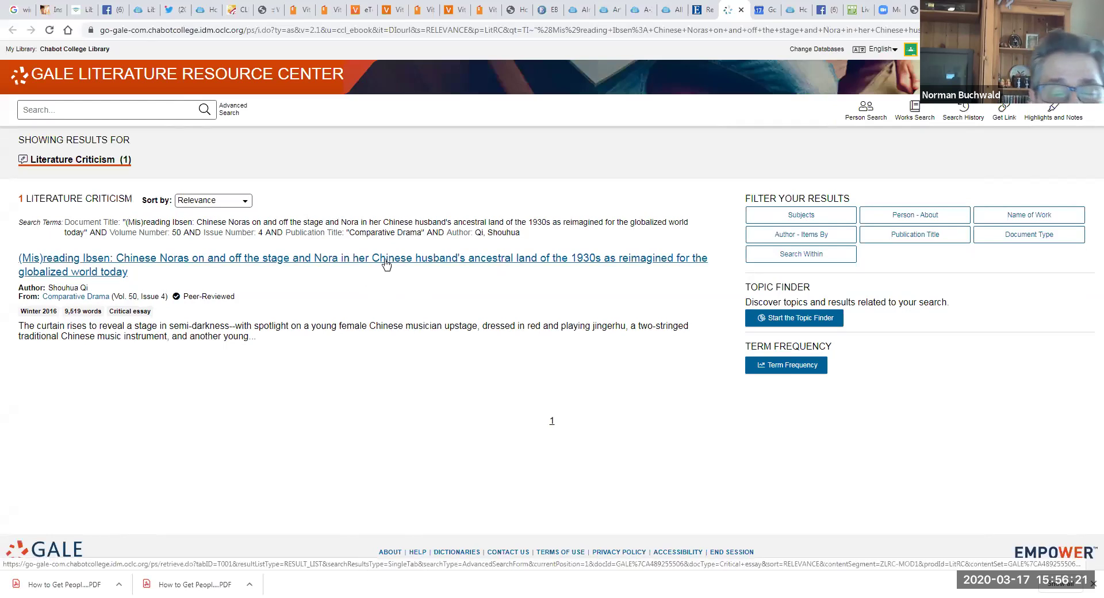
Step: Open the (Mis)reading Ibsen essay in Gale, then go back and switch to the EBSCO tab
click(386, 265)
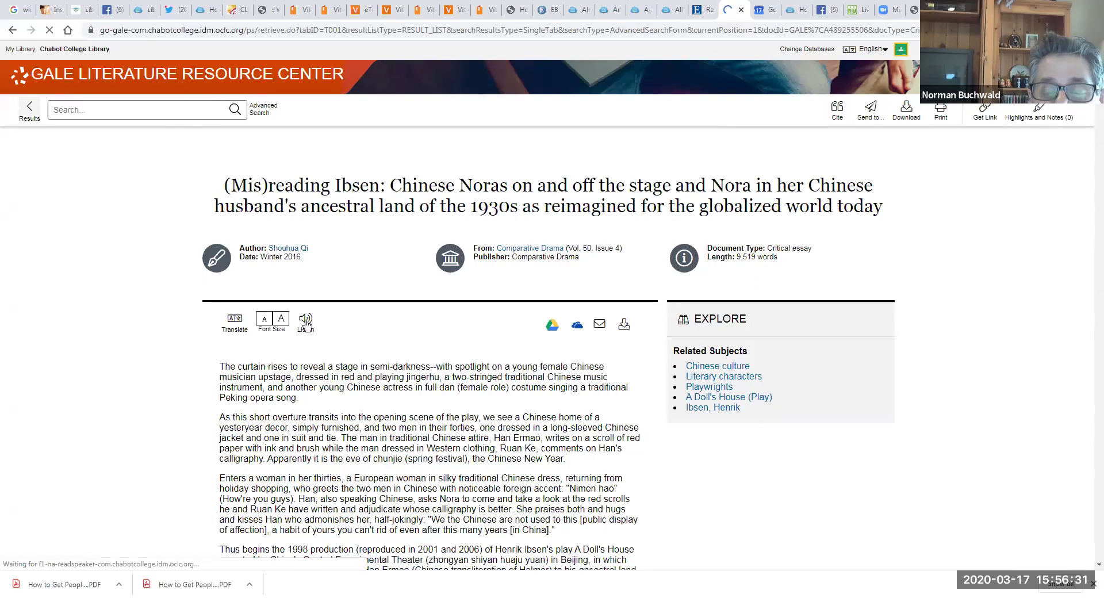
click(12, 29)
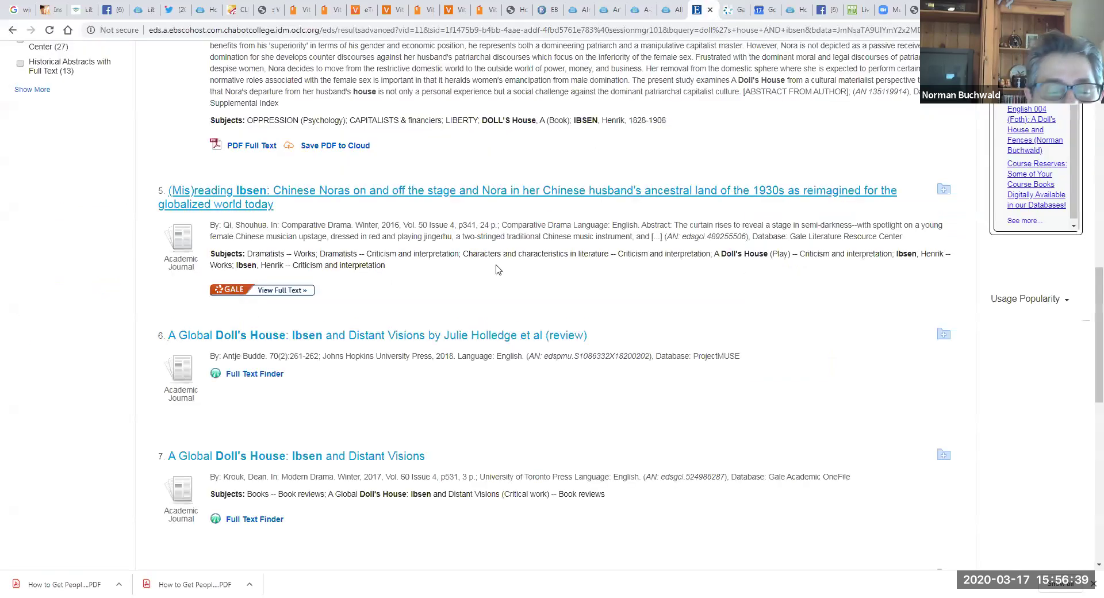
click(702, 11)
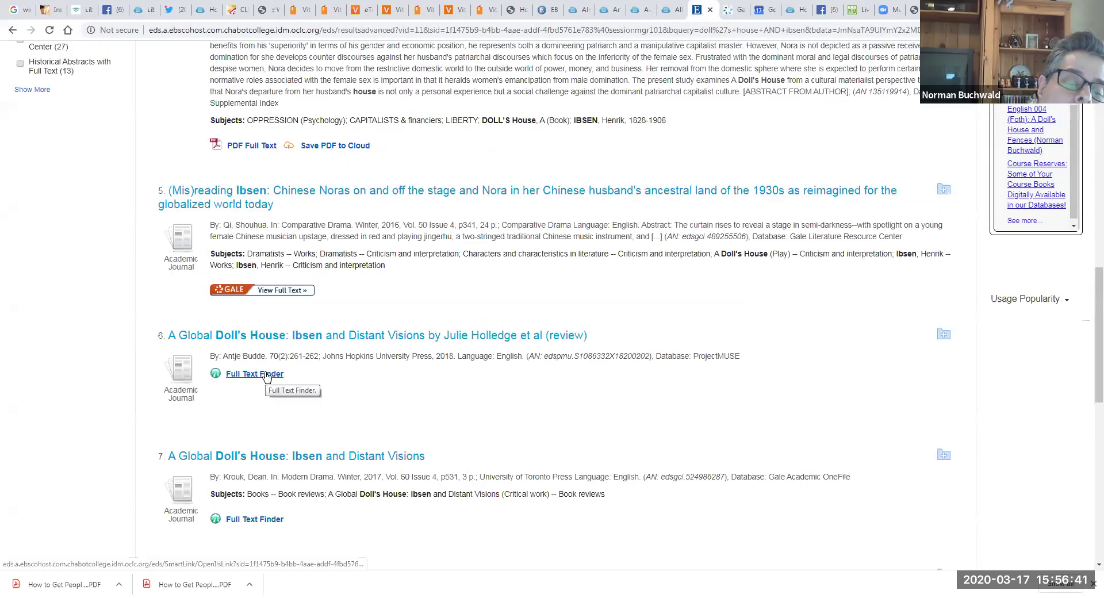
Step: List the full-text sources for result 6, the A Global Doll's House review: Oxford Reference and Project Muse
click(268, 374)
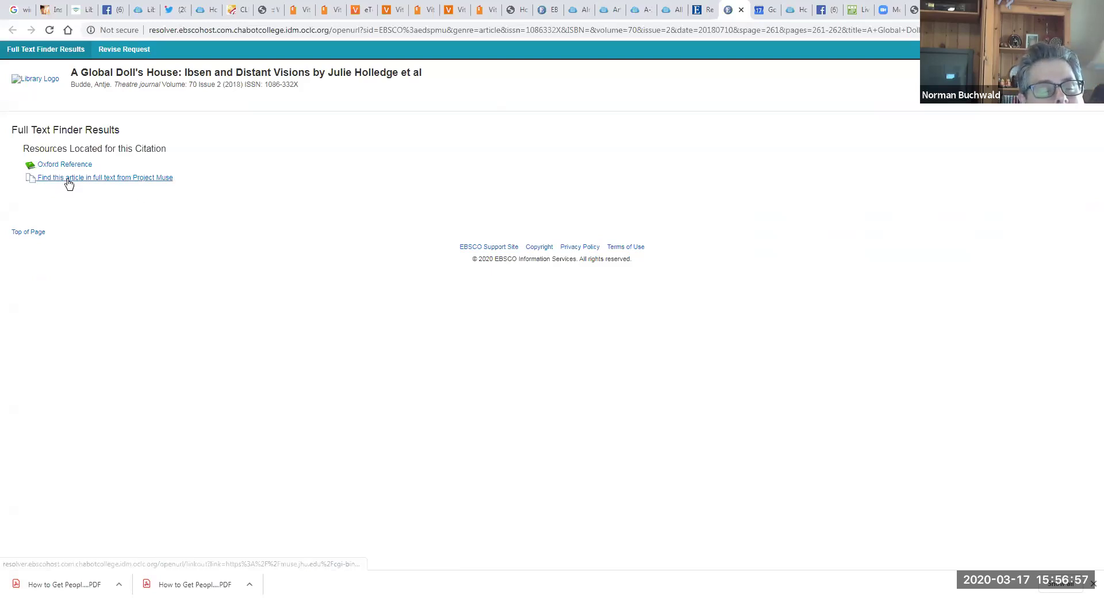
Step: Open the Theatre Journal review on Project MUSE, select its web address, then return to the EBSCO results
click(131, 182)
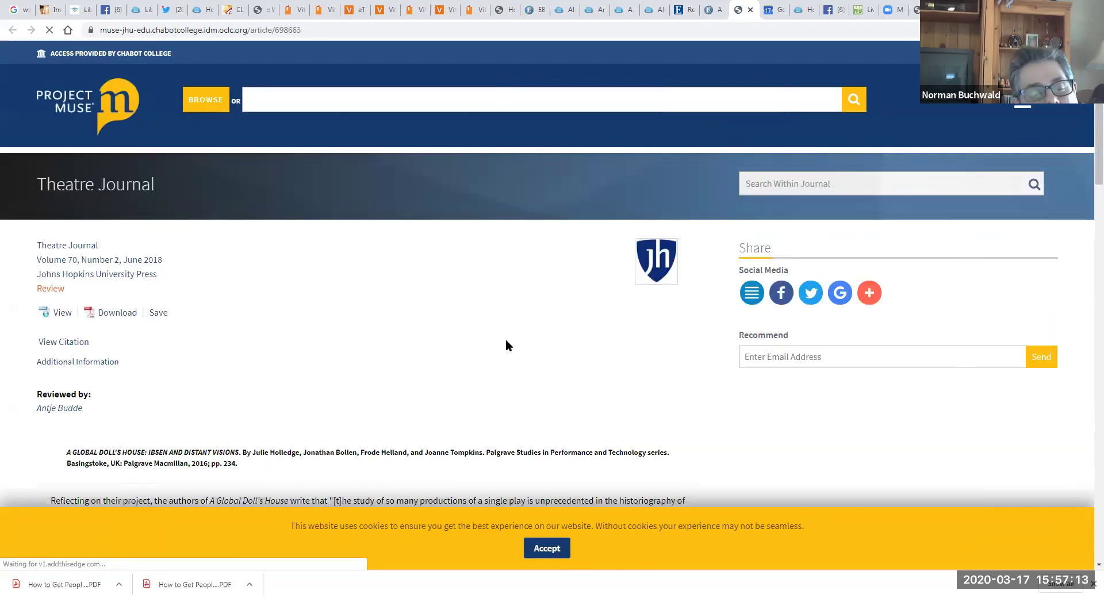
drag(1088, 160, 1089, 265)
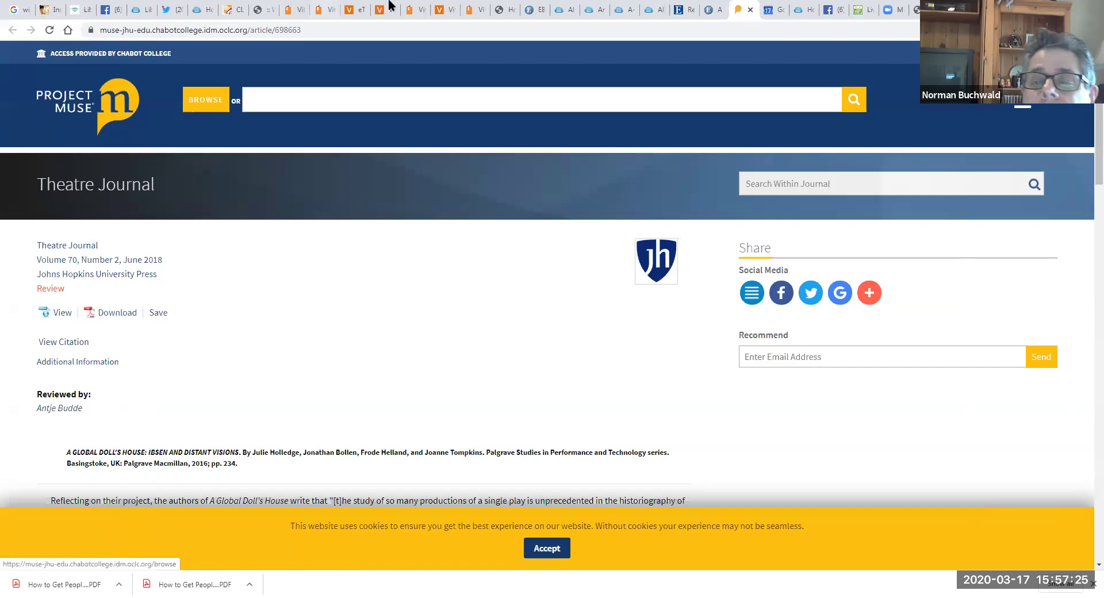
click(818, 29)
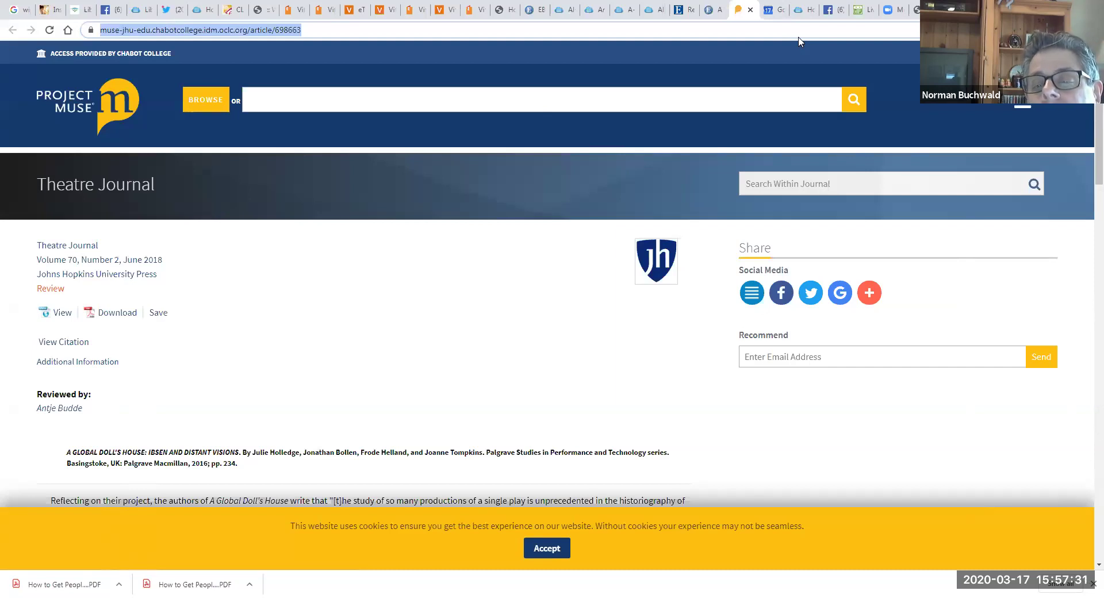
click(685, 9)
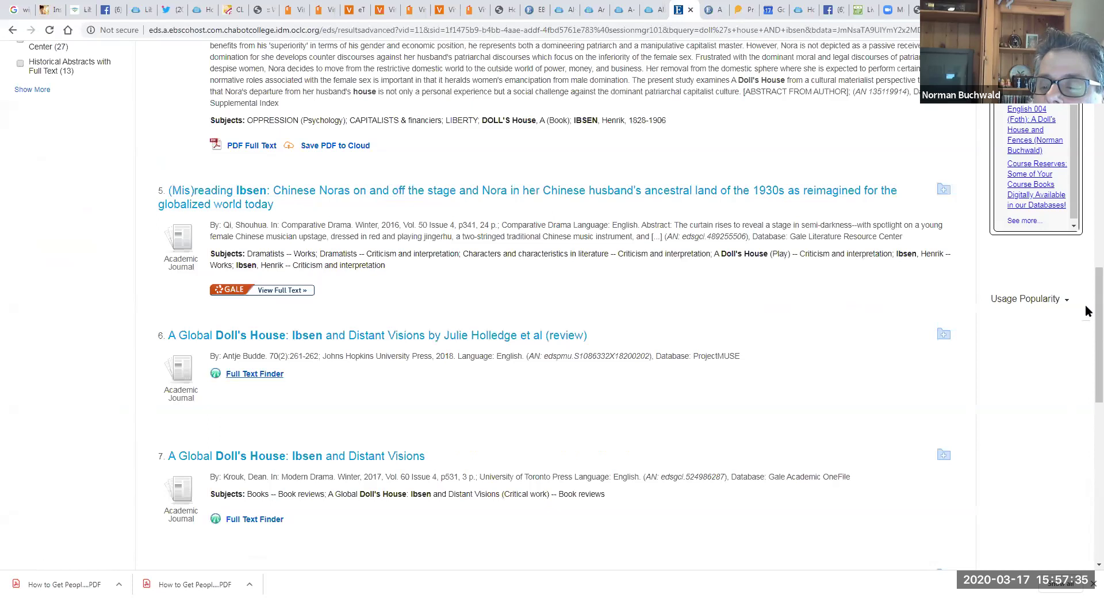
scroll(1086, 311, up, 8)
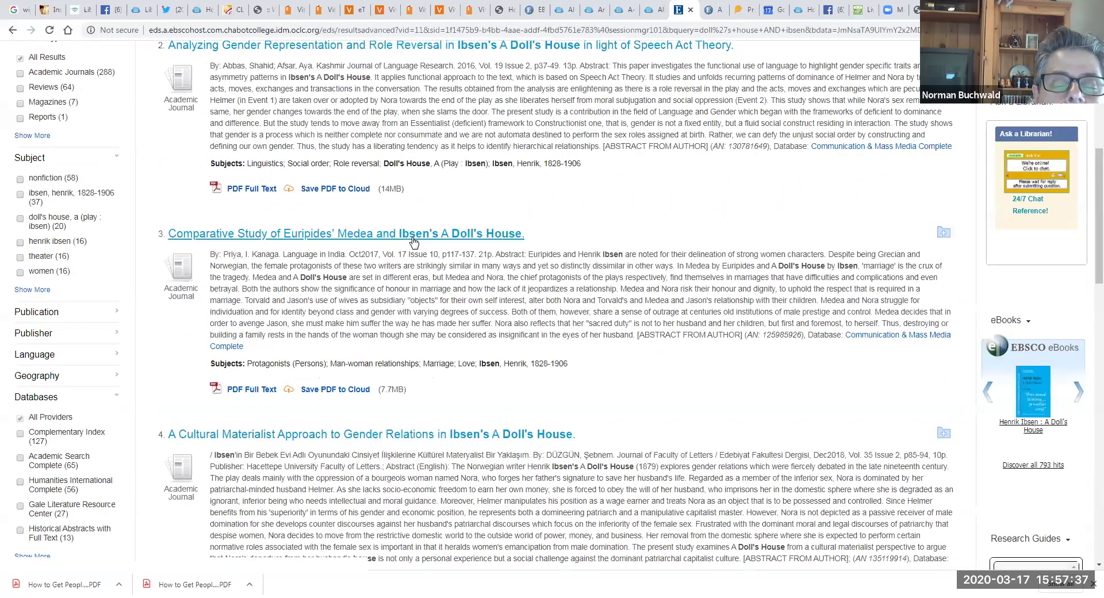
Step: Open the Medea and A Doll's House comparative study and address an e-mail to the recipient
click(412, 237)
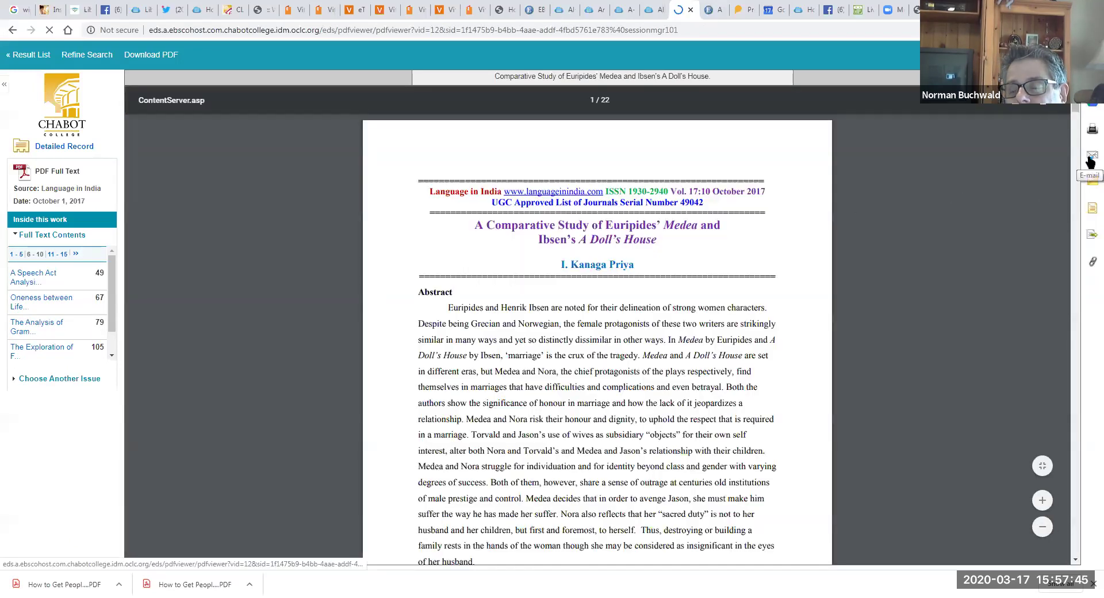
click(1089, 160)
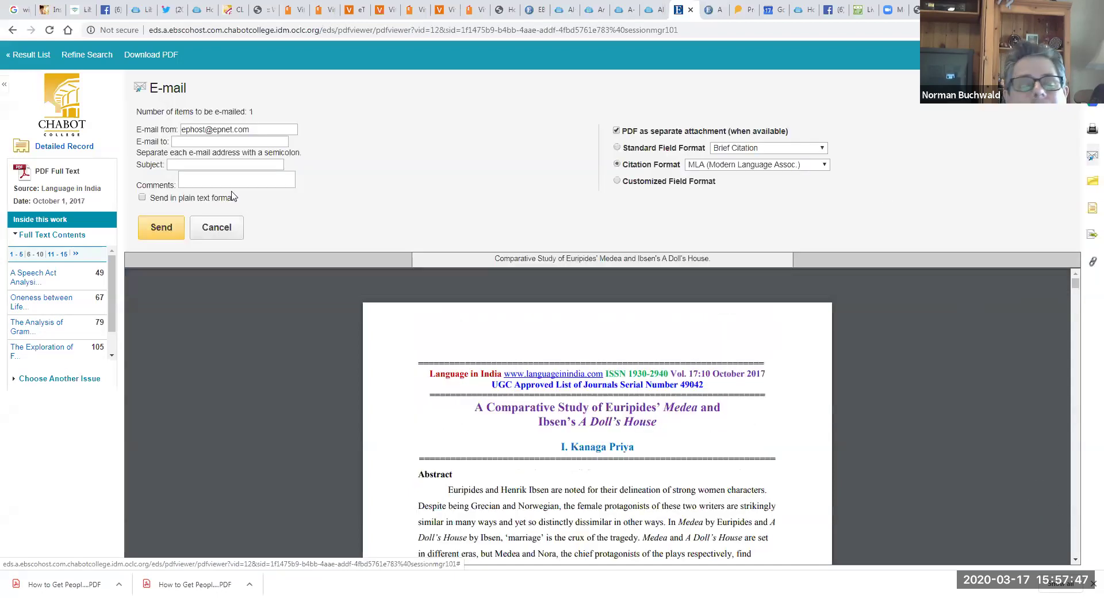
click(206, 142)
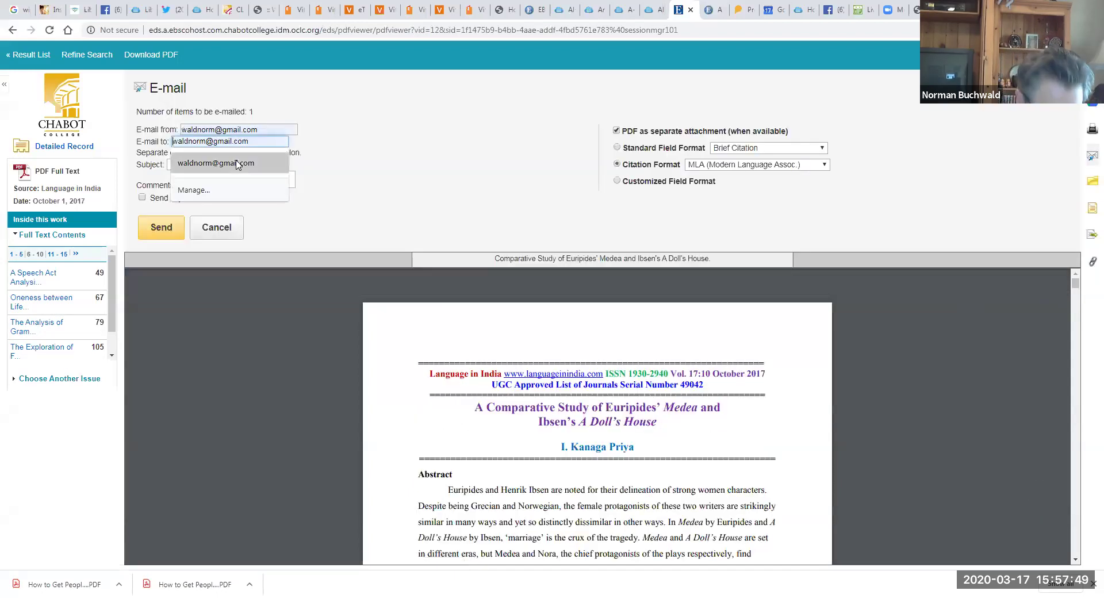
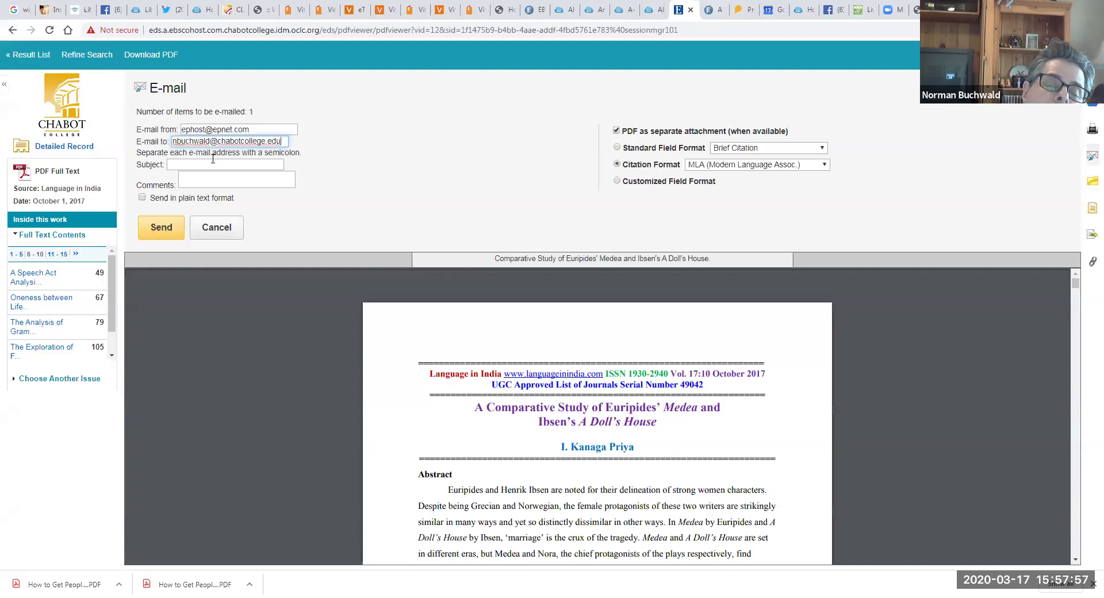
Step: Send the e-mail with subject 'Doll's House Criticism #1' and MLA citation format
click(213, 160)
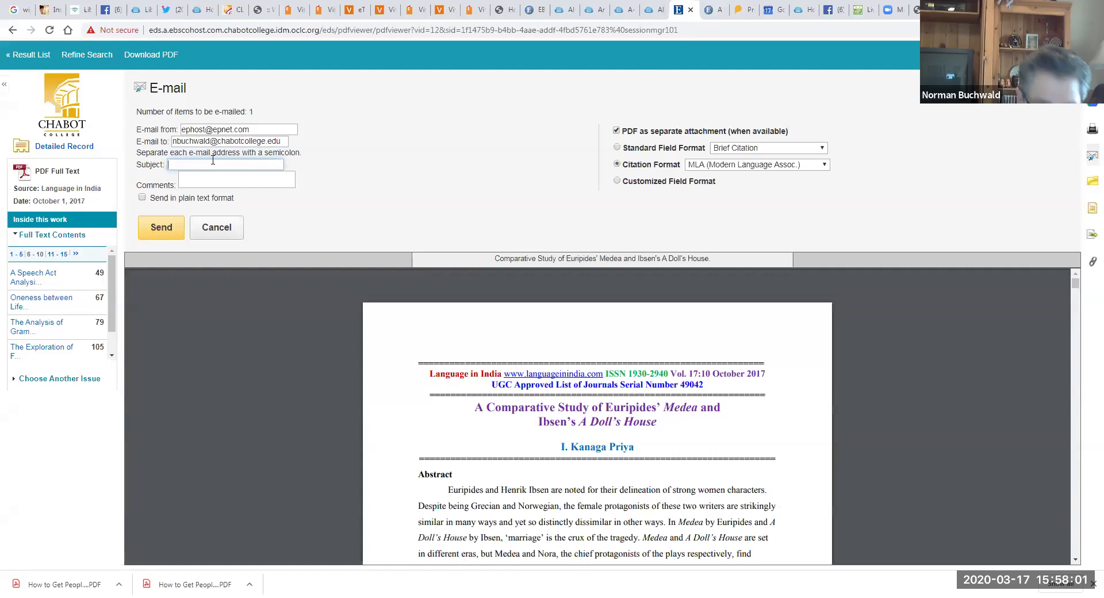
text(Doll's H)
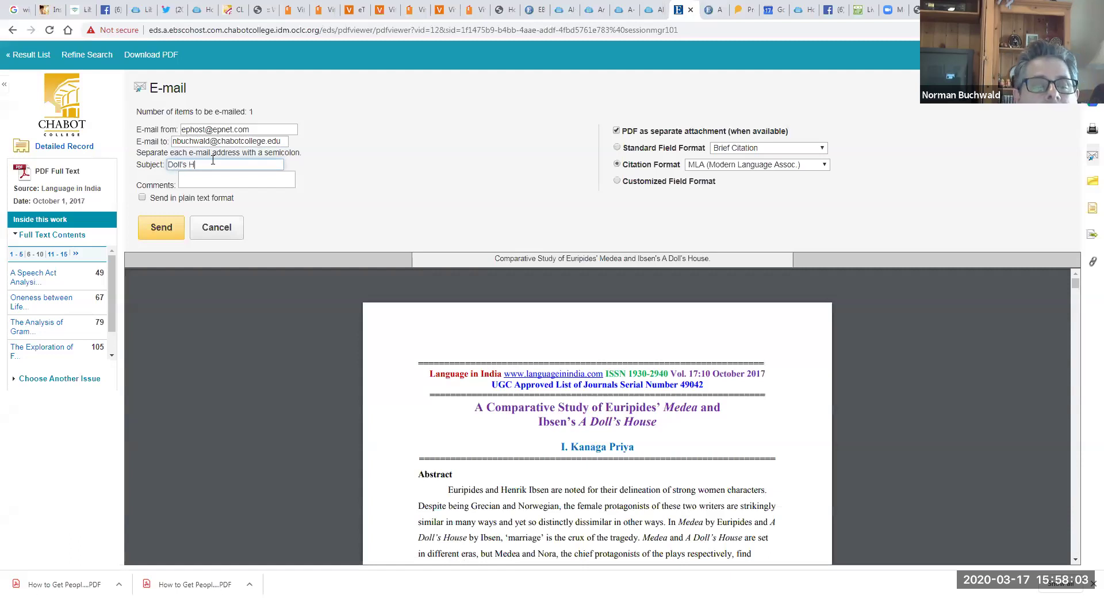
text(ouse Critic)
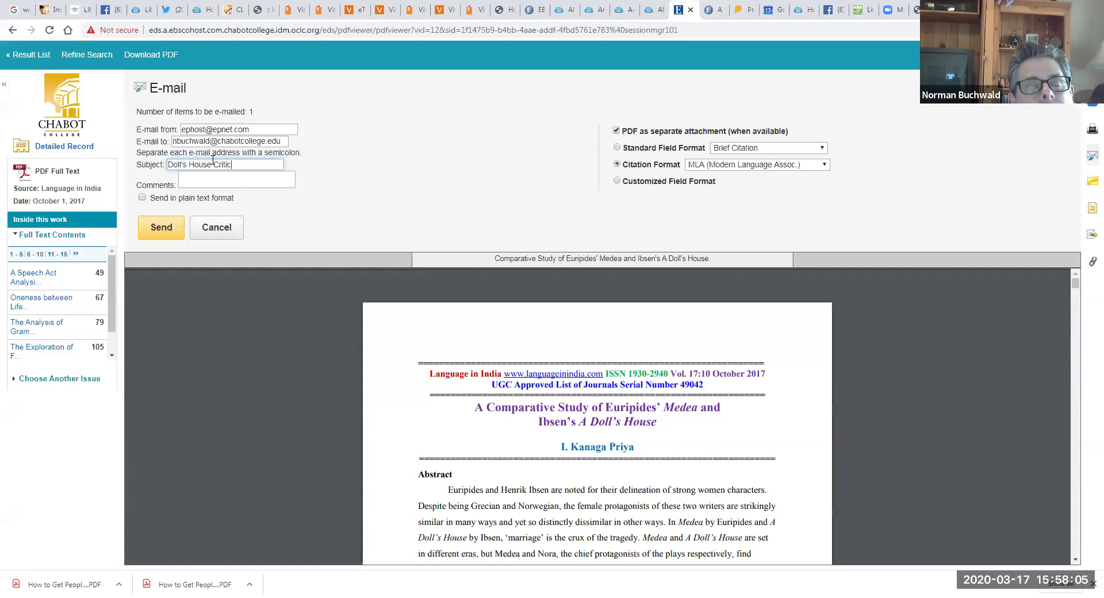
text(ism #1)
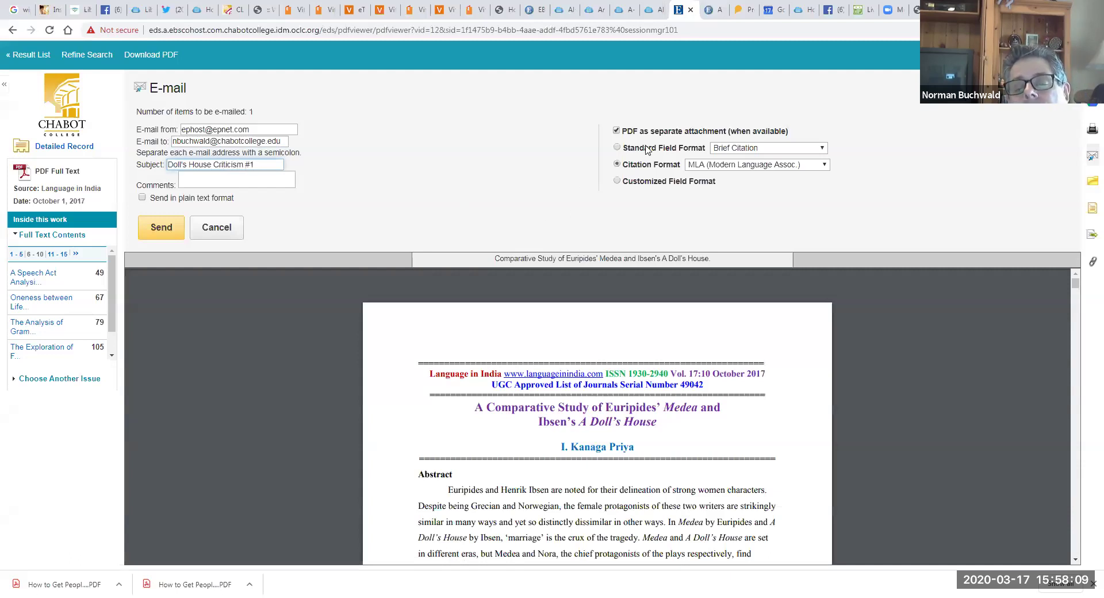
click(734, 166)
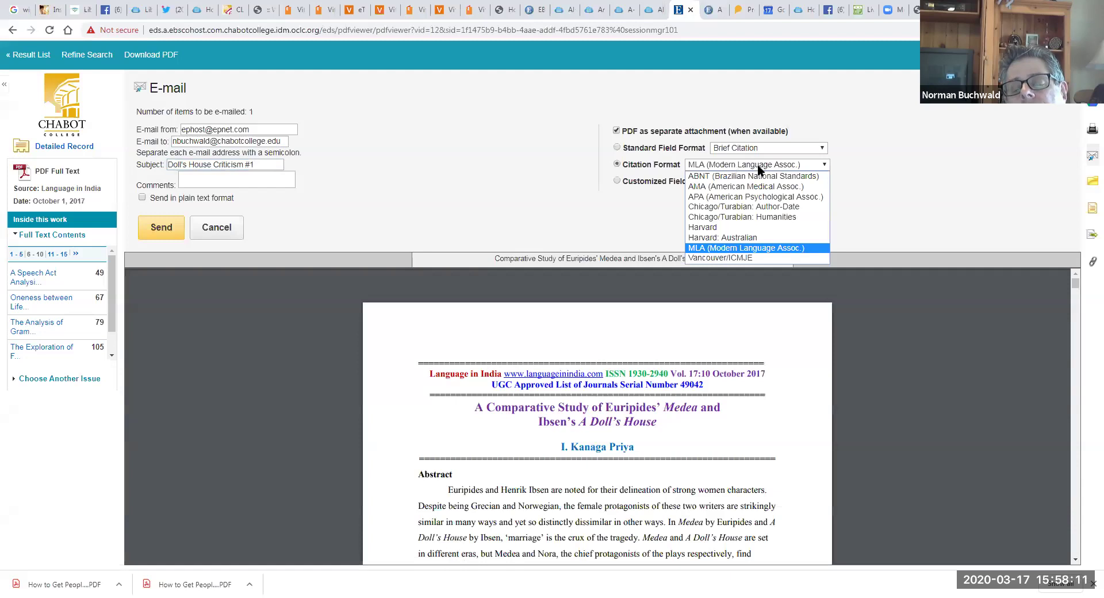
click(734, 248)
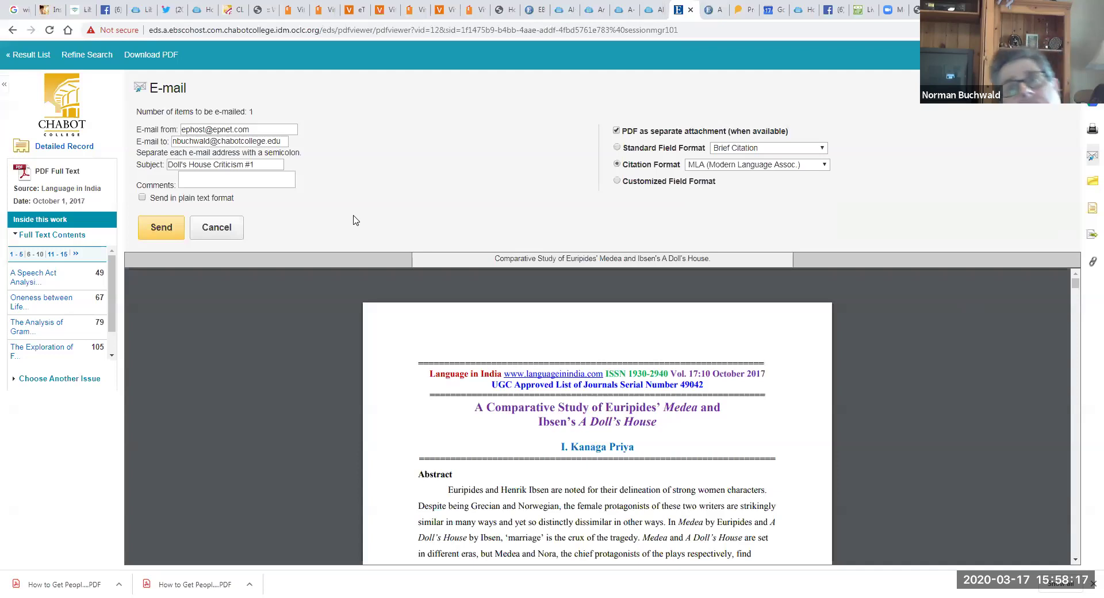
click(153, 235)
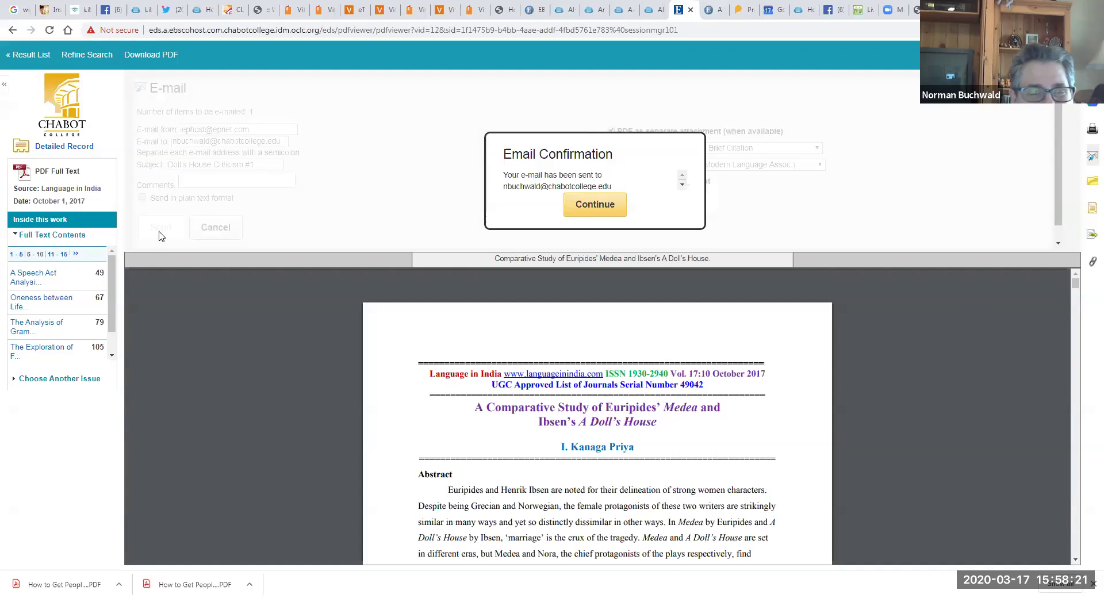
Step: Dismiss the e-mail confirmation, then open and cancel the article's print options
click(595, 204)
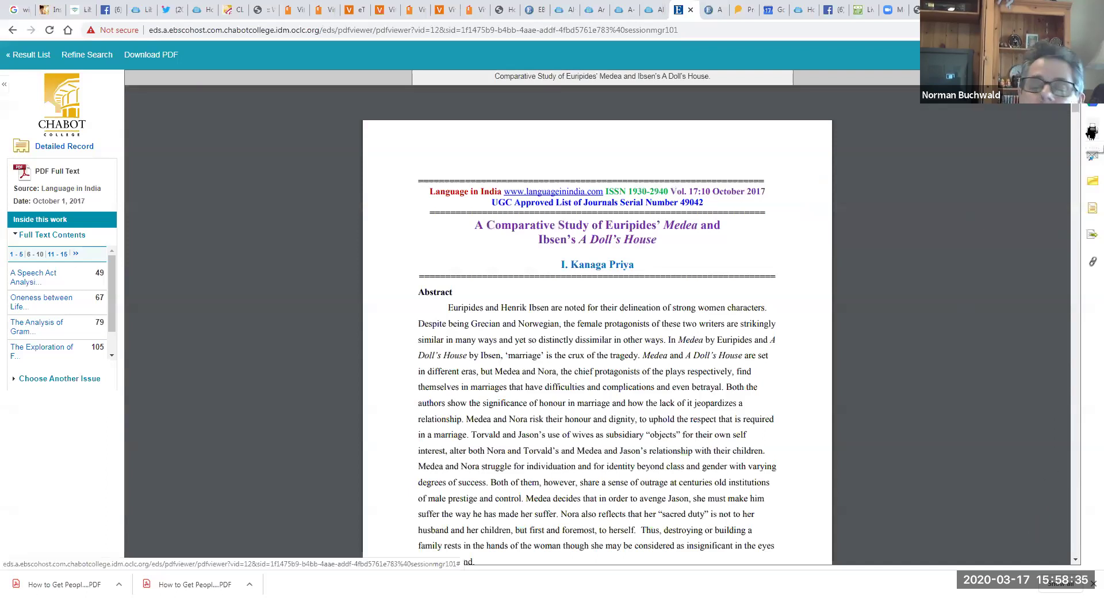
click(1091, 133)
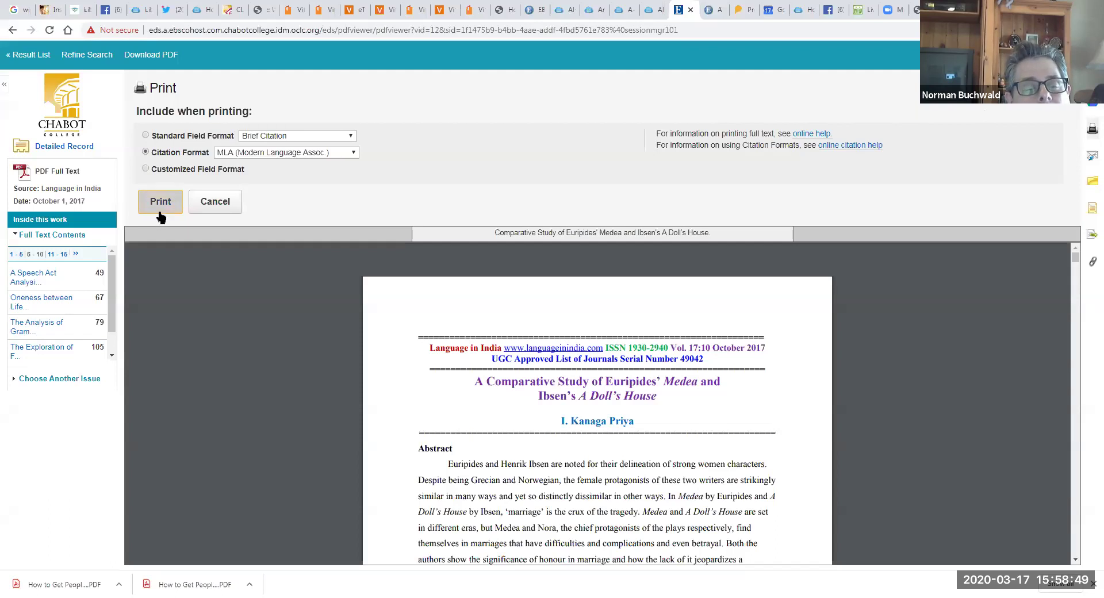
click(223, 203)
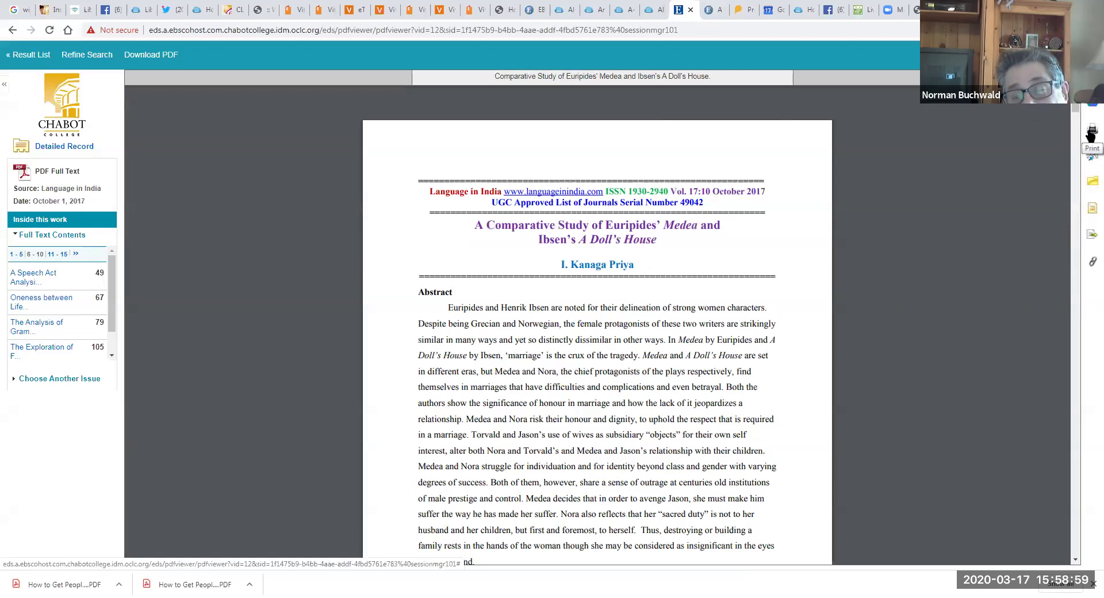
Step: Preview printing the whole 22-page PDF from the viewer, then cancel without printing
click(1091, 135)
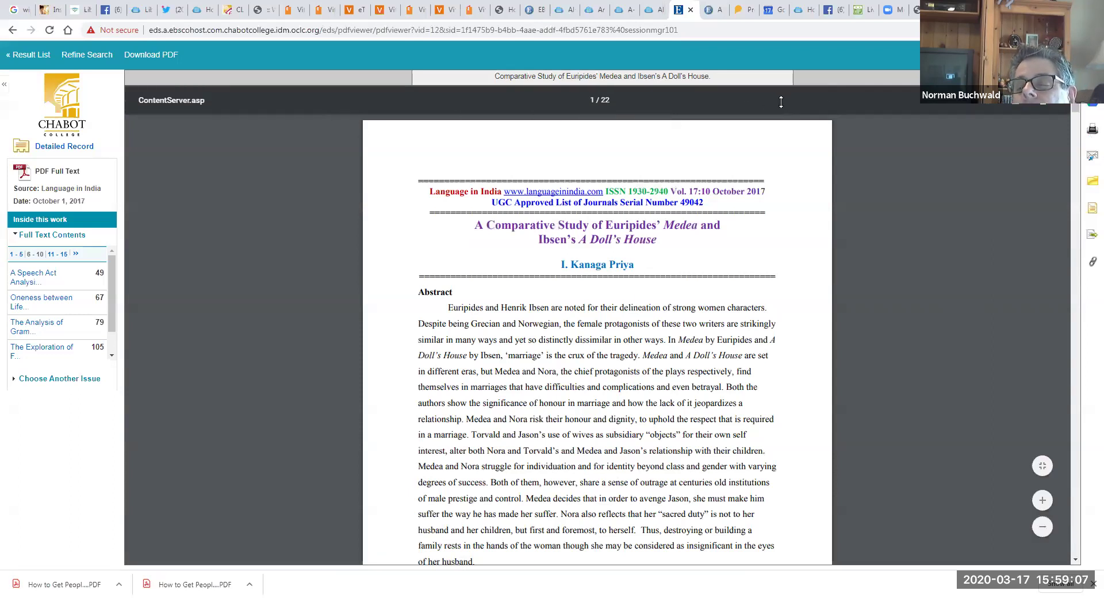
click(1046, 109)
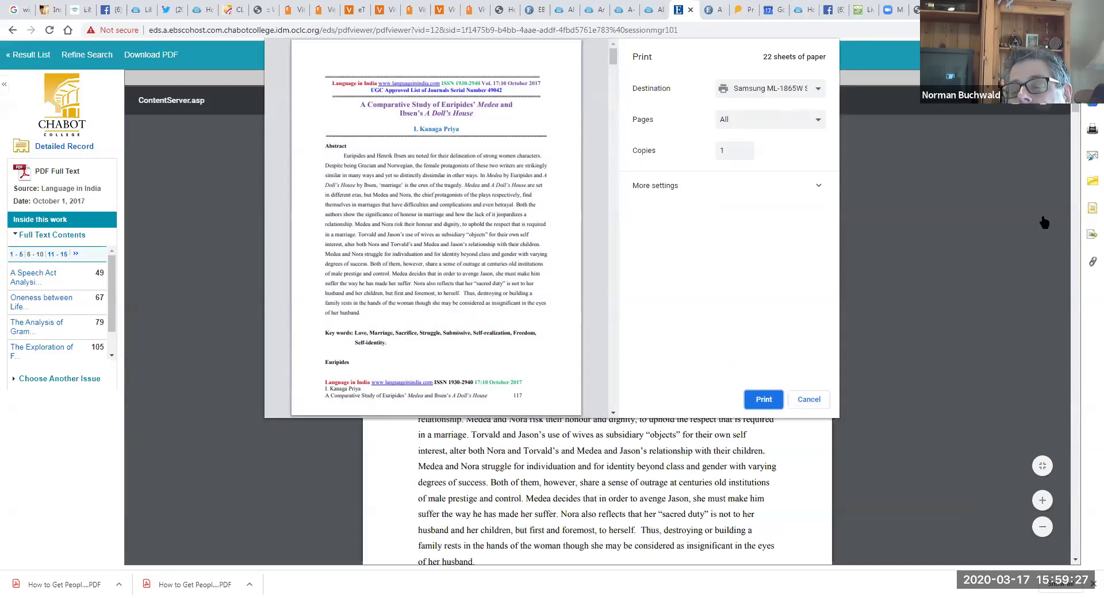
click(805, 400)
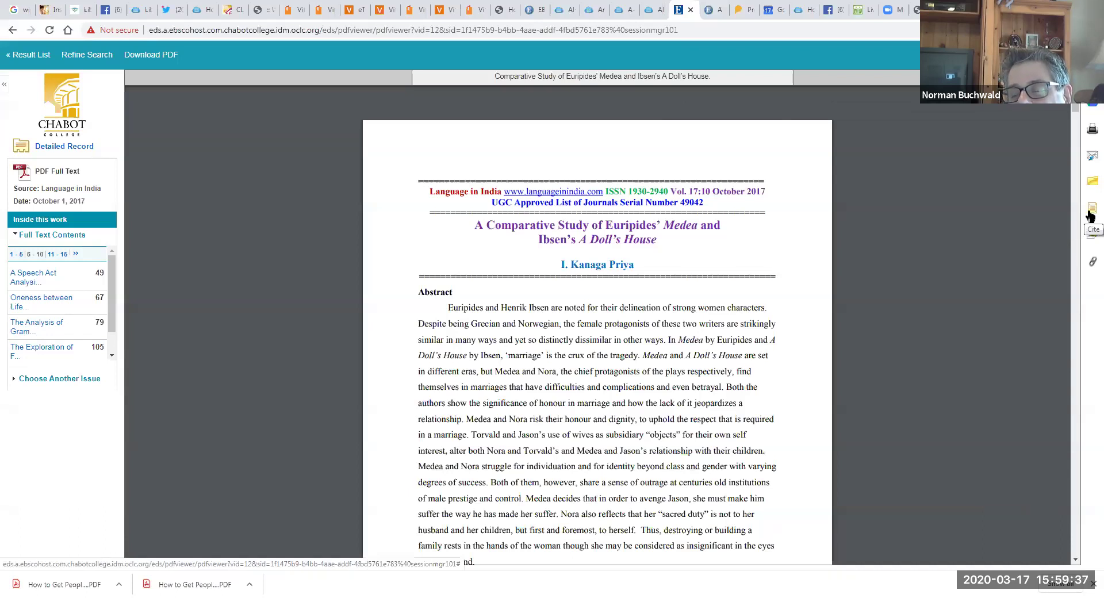
Step: Show the article's citation formats and highlight parts of the APA citation, including 'Study' and the title
click(1091, 213)
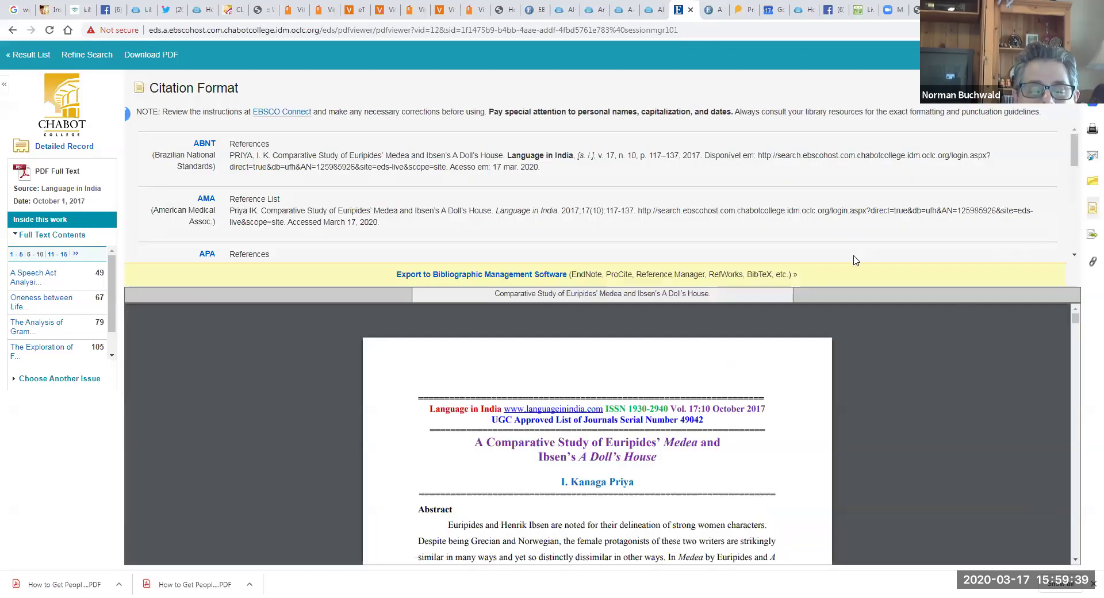
drag(1072, 153, 1073, 175)
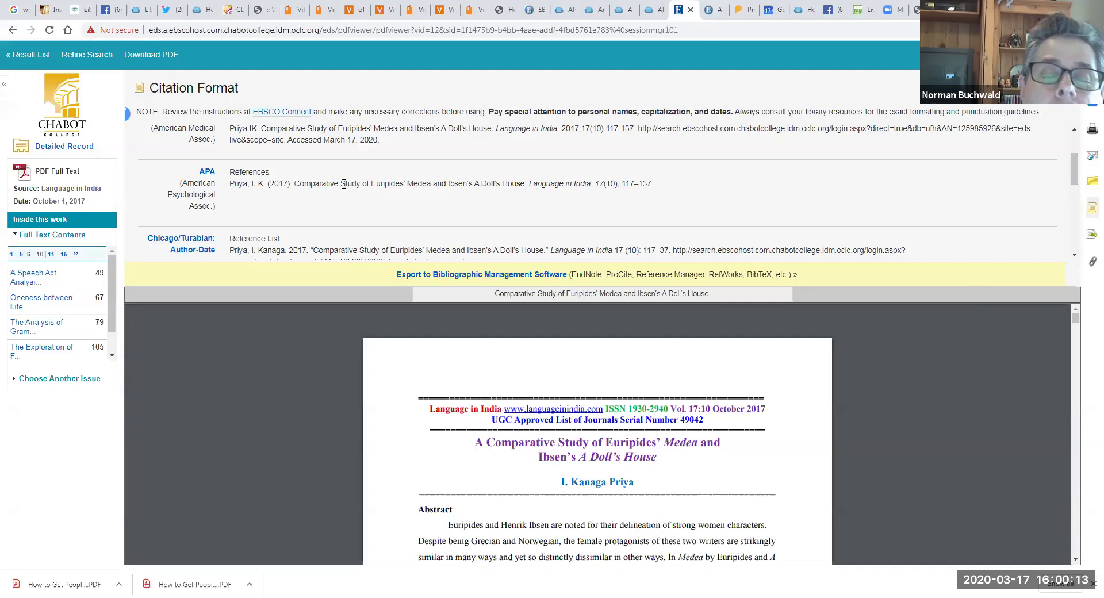
drag(363, 187, 364, 187)
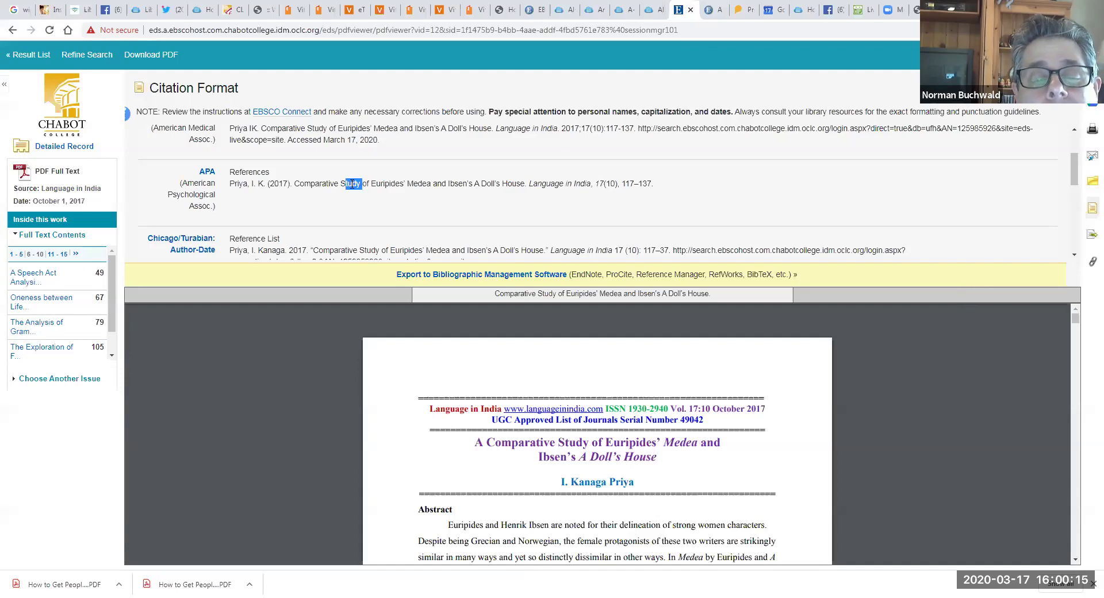
click(353, 185)
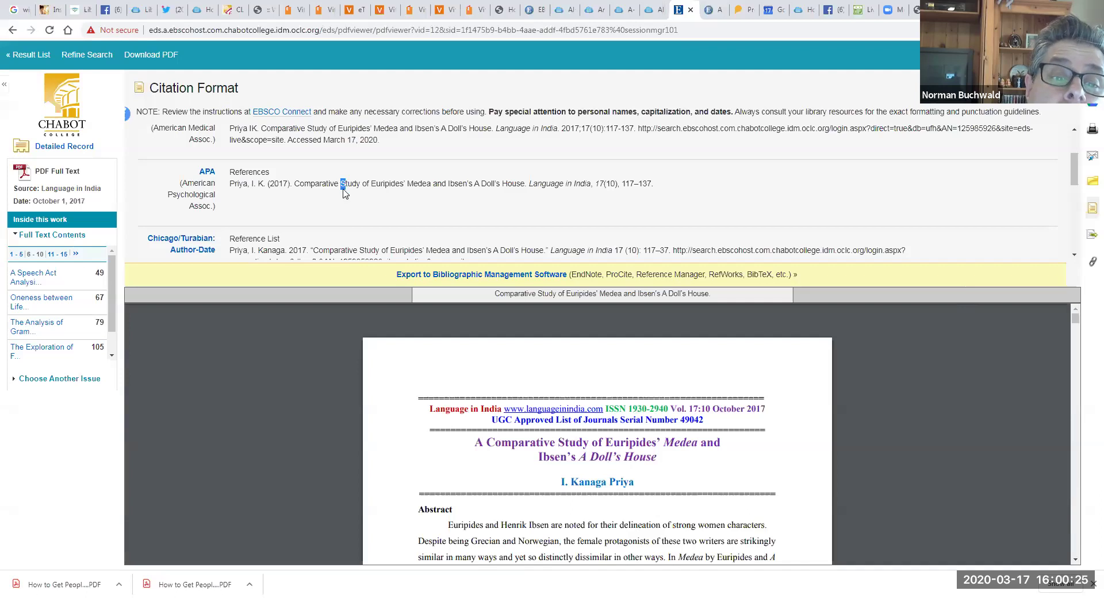
drag(340, 184, 347, 188)
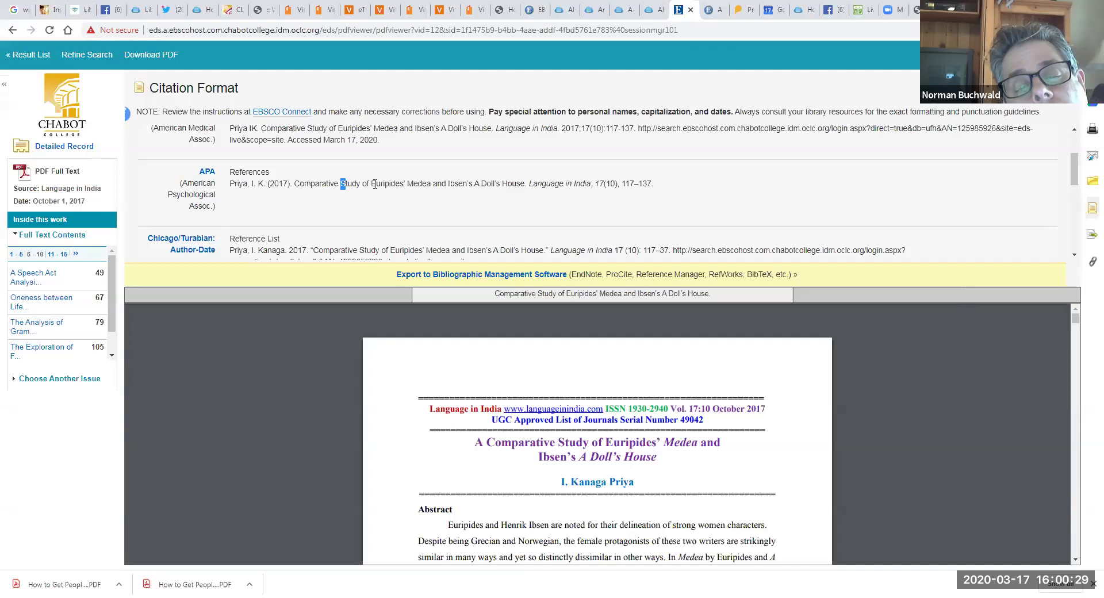
drag(373, 184, 518, 186)
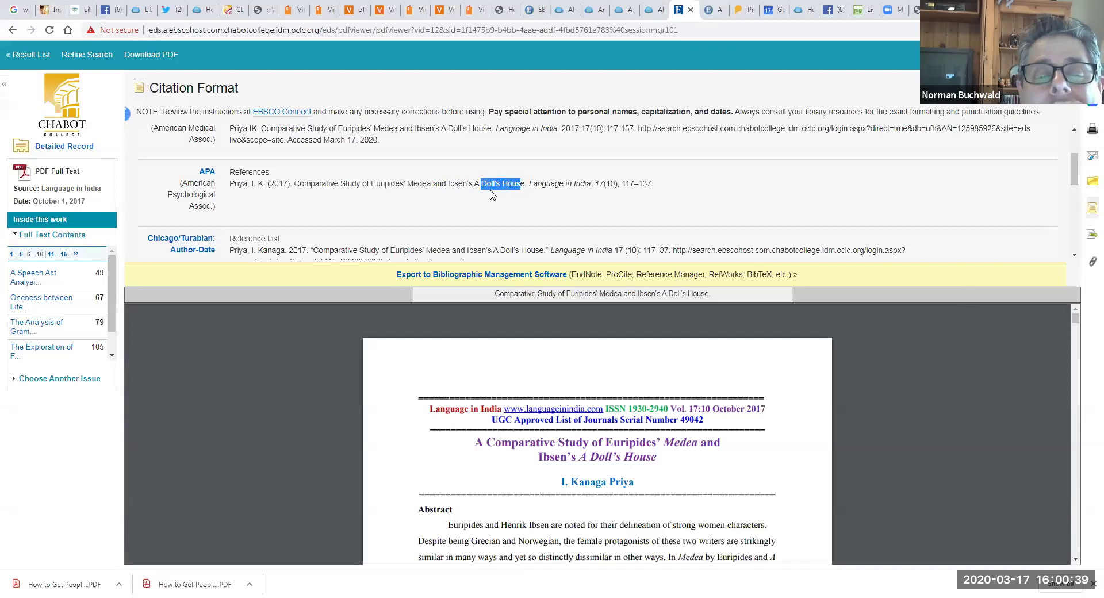
click(490, 193)
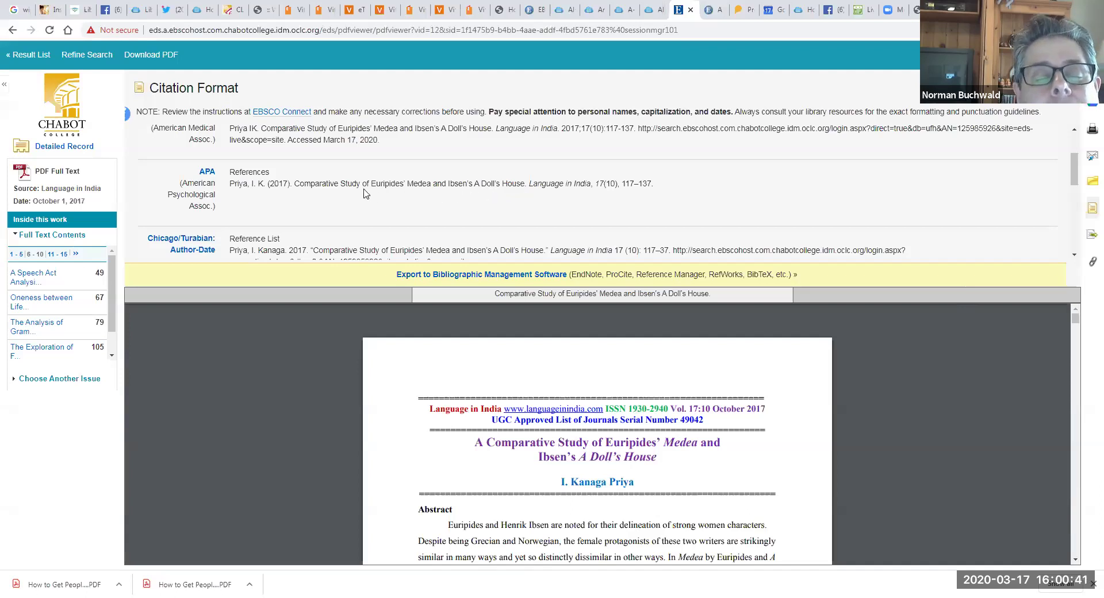
drag(345, 182, 337, 181)
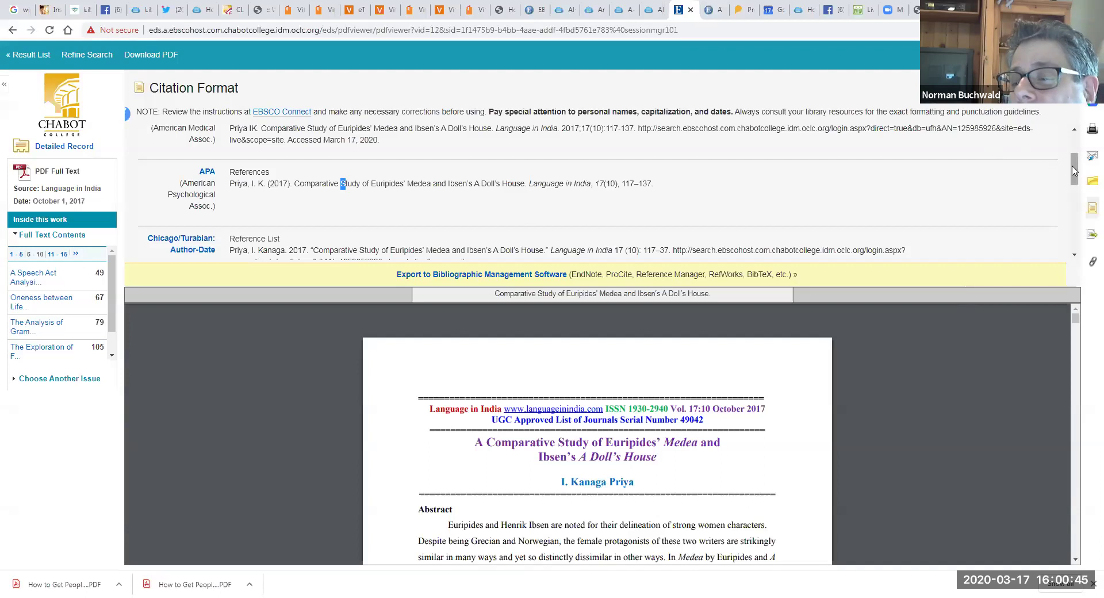
Step: Highlight the MLA citation text and its ending URL, then close the citation list
drag(1074, 169, 1074, 230)
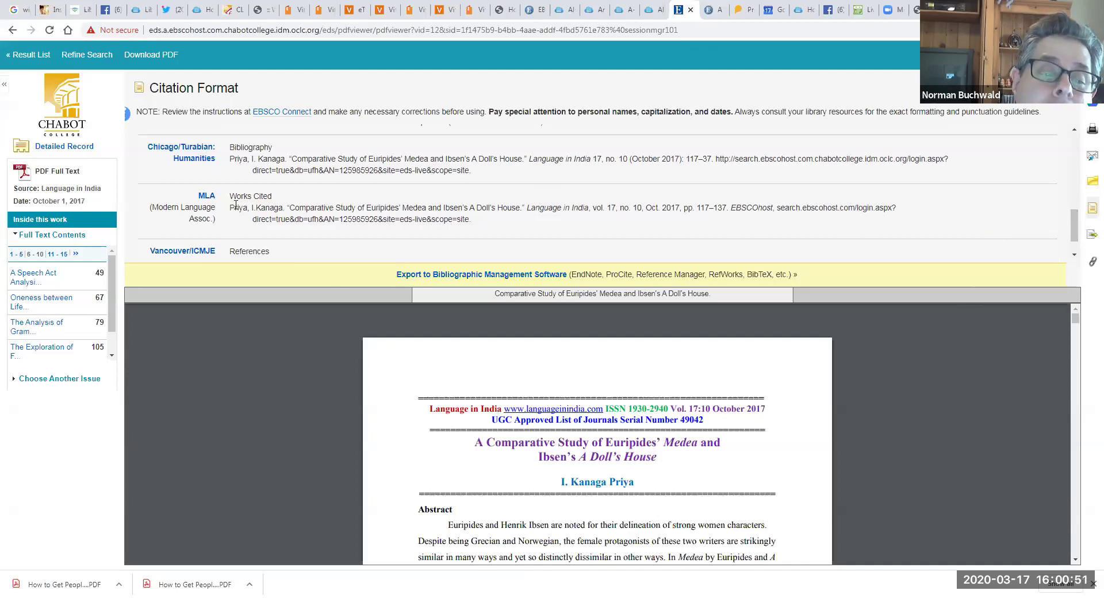
drag(233, 205, 459, 230)
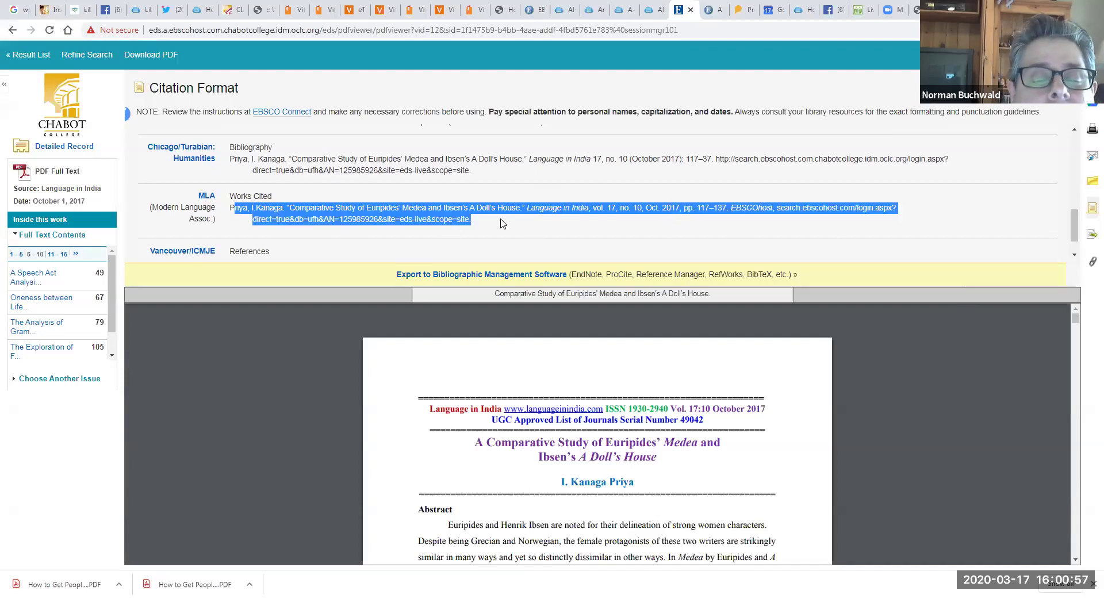
click(759, 221)
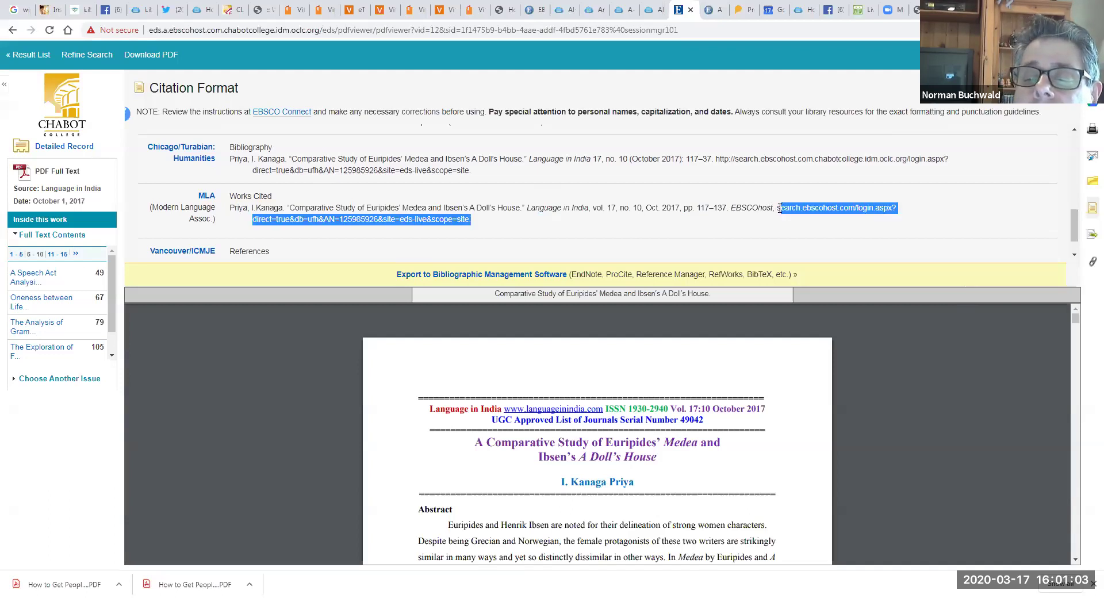
drag(779, 209, 782, 222)
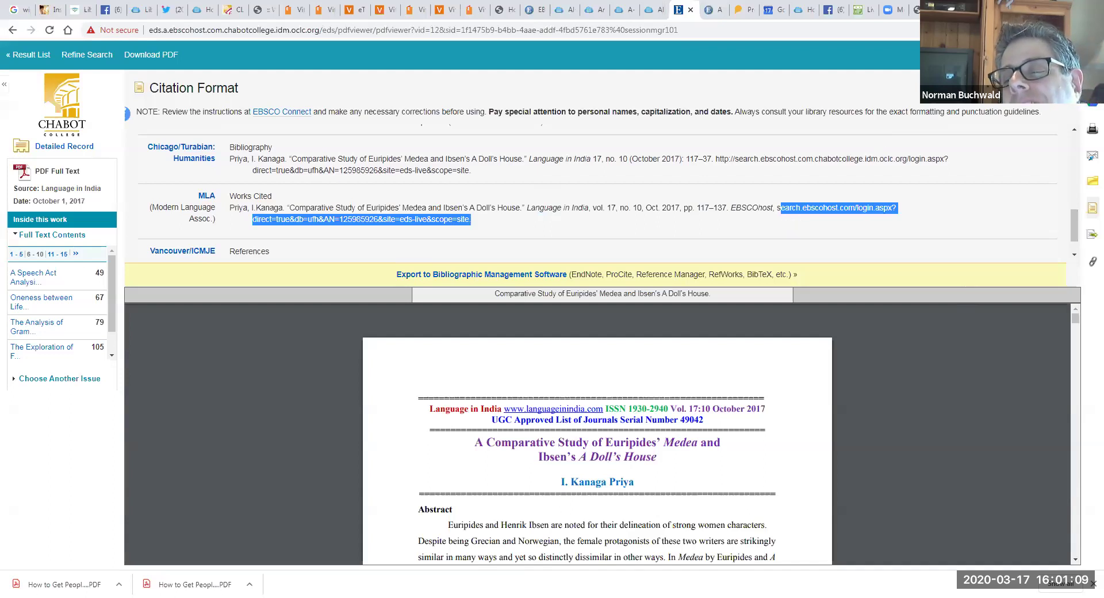
click(1052, 103)
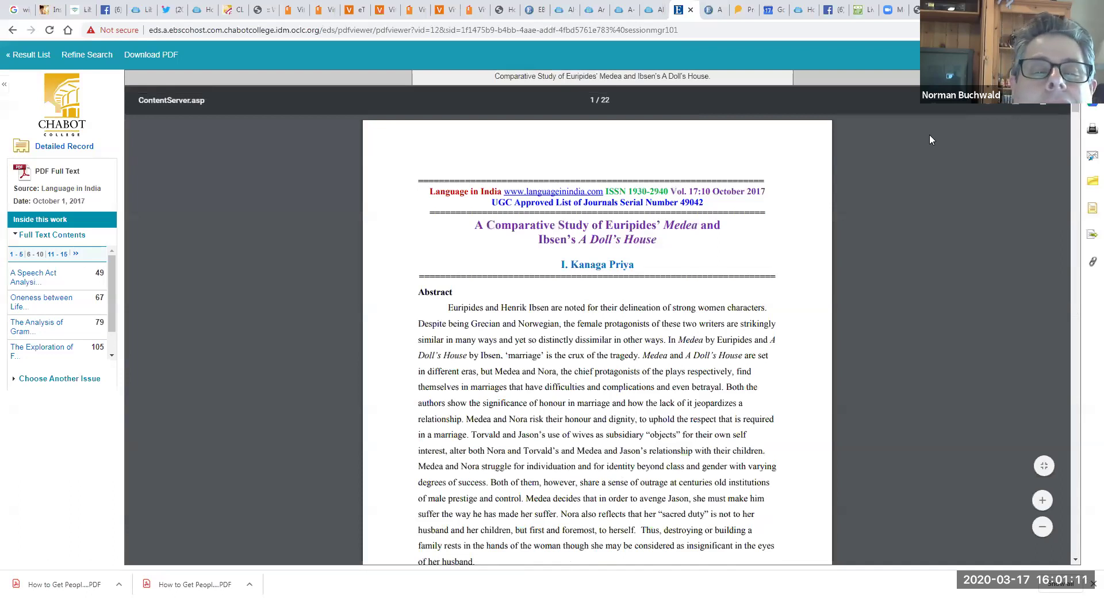
Step: Display the comparative study's permalink and copy the entire URL
click(436, 29)
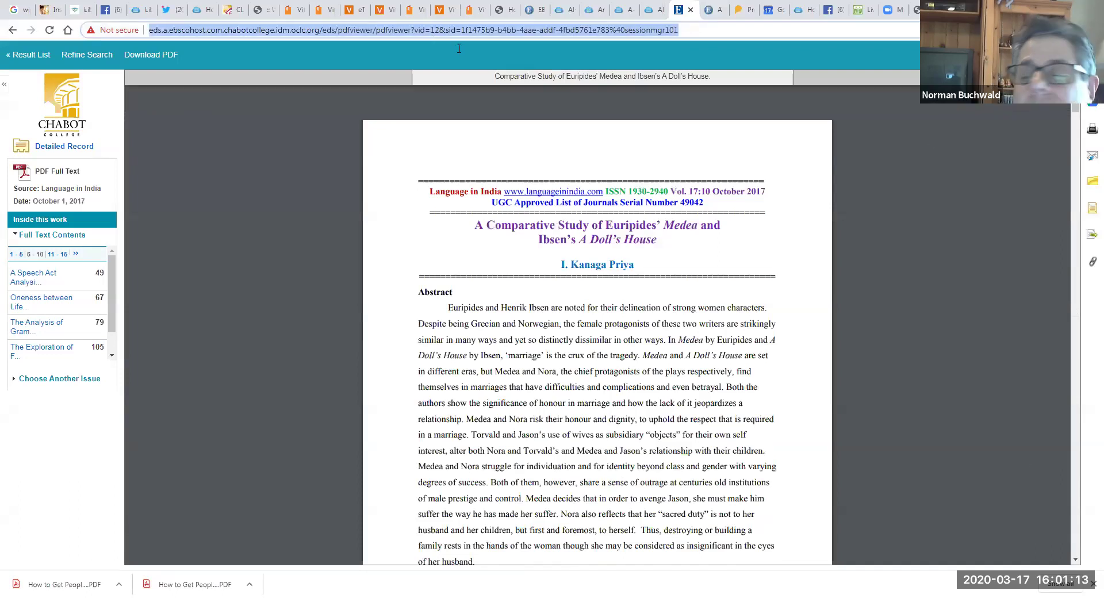
click(1037, 168)
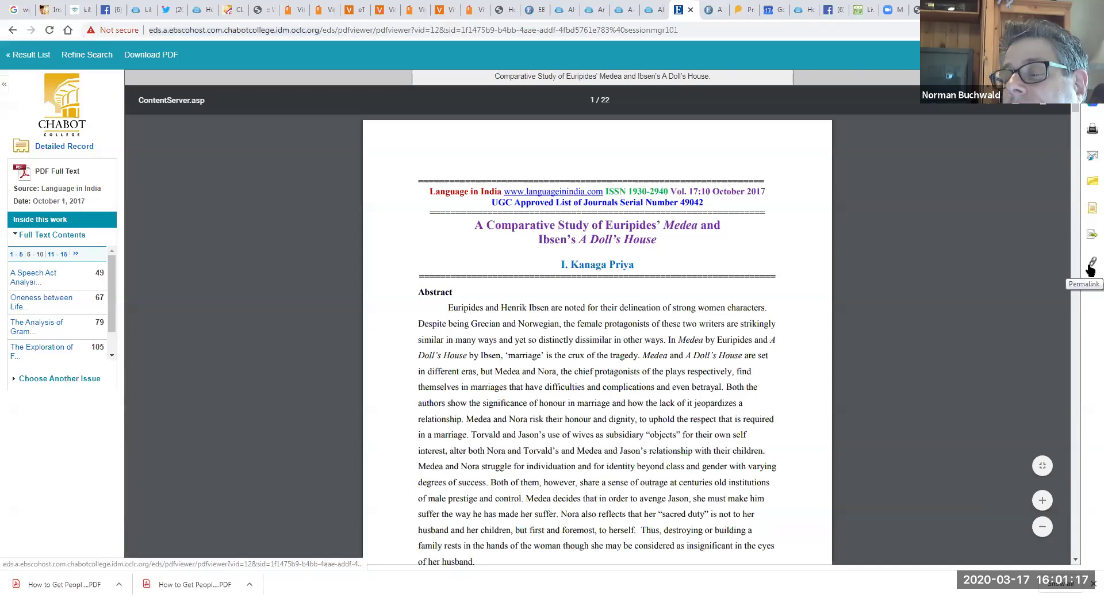
click(1090, 265)
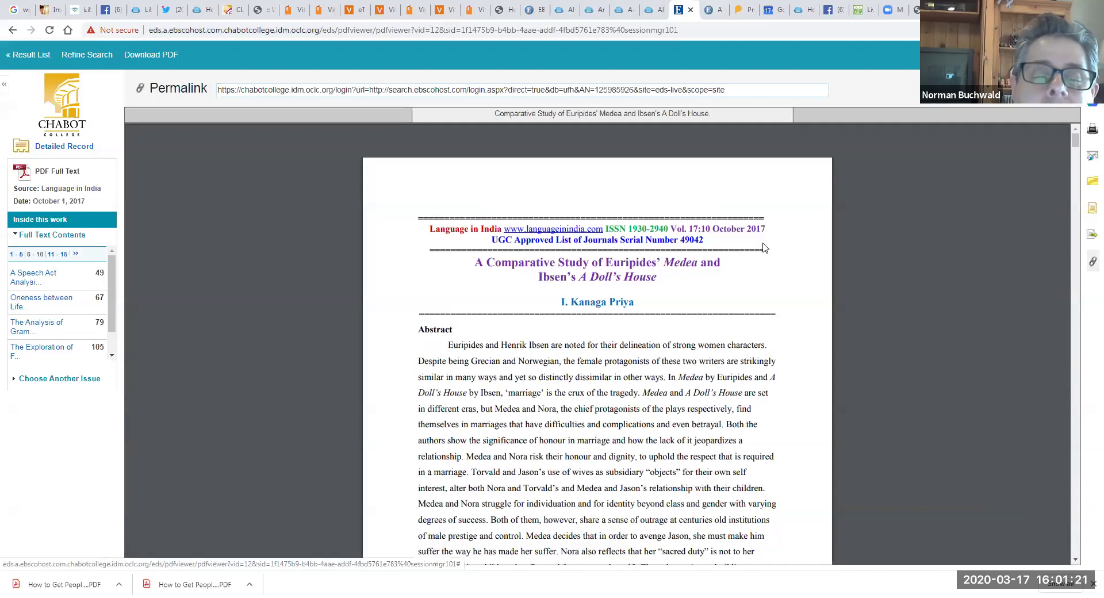
click(452, 90)
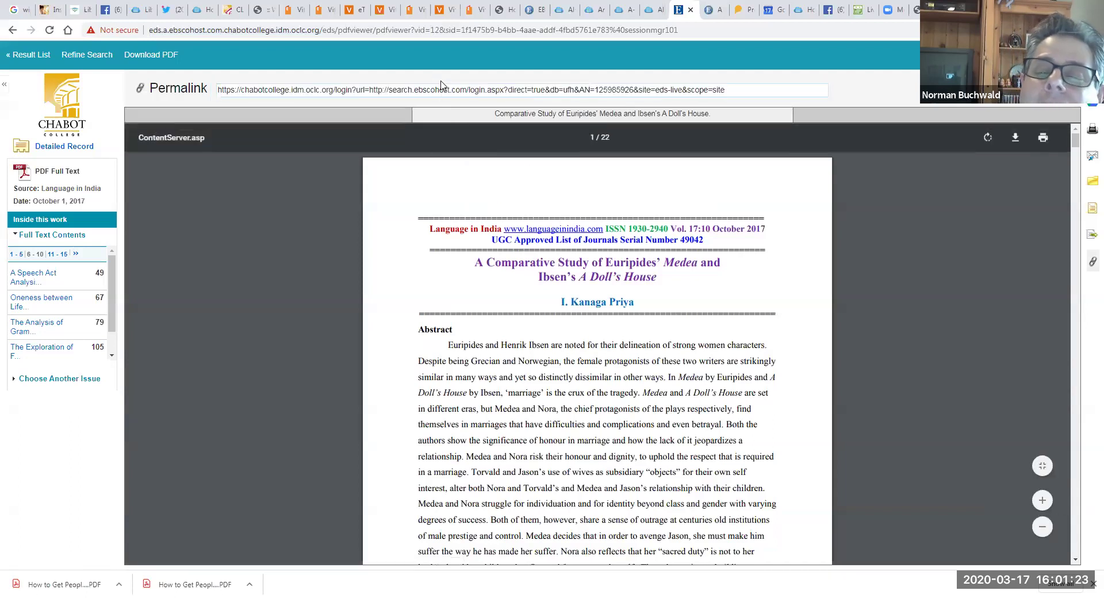
right_click(452, 90)
click(258, 87)
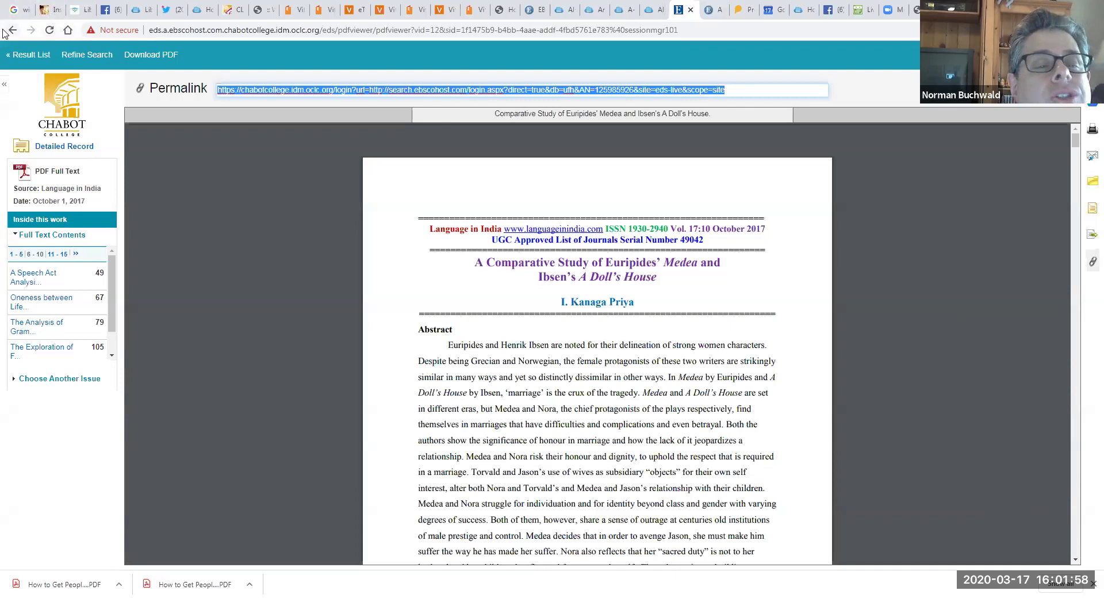
Step: From the Chabot College Library homepage, view the QuestionPoint Chat with a Librarian form, then go back
click(68, 31)
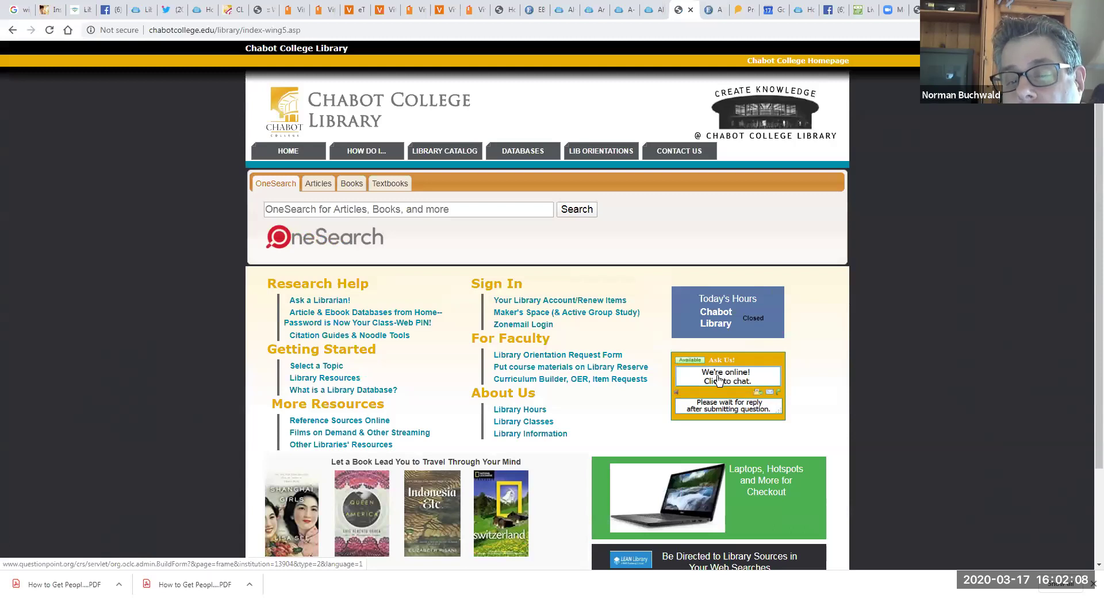
click(718, 380)
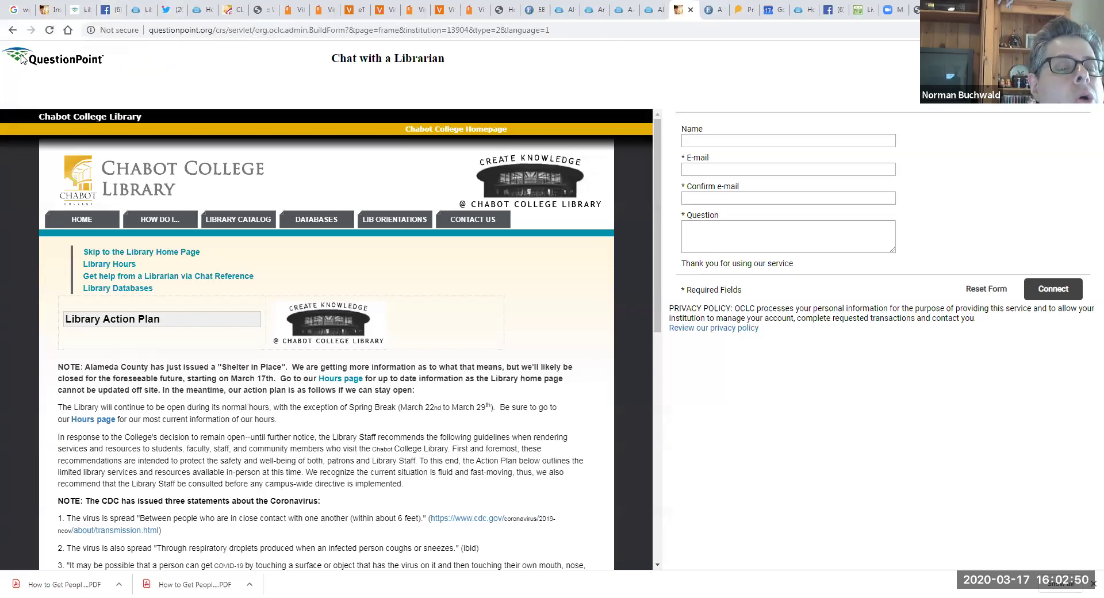
click(12, 30)
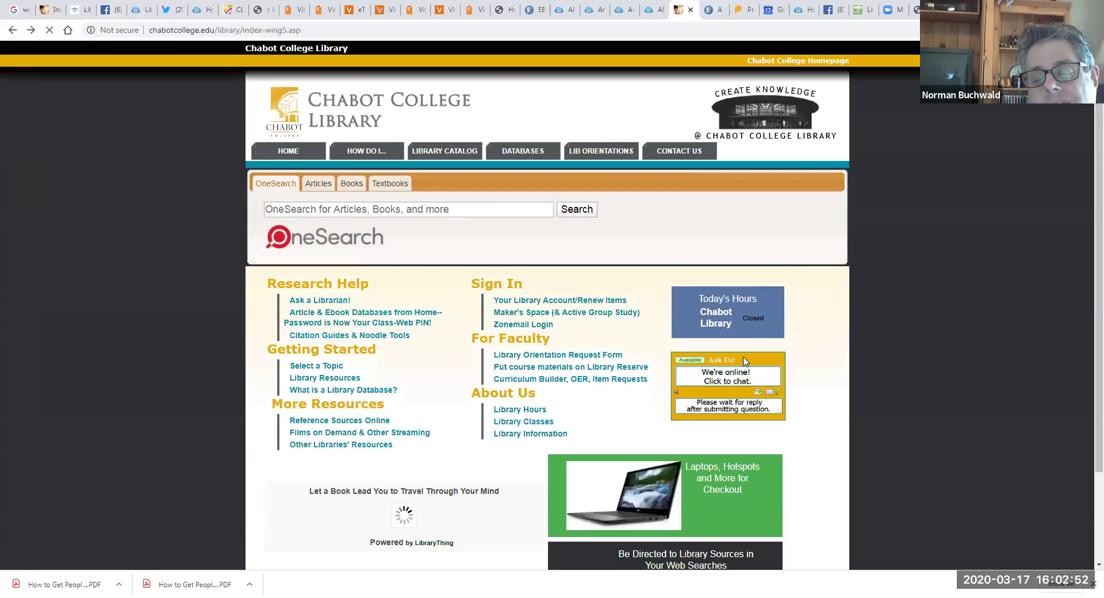